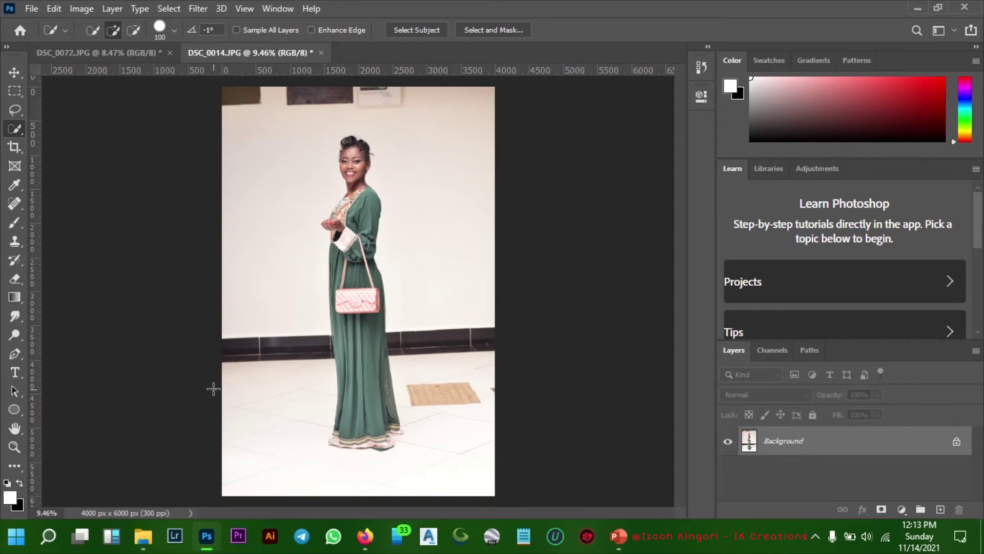
Compare DSC_0072.JPG and DSC_0014.JPG, ending with the man's photo DSC_0072.JPG in front.
left_click(146, 53)
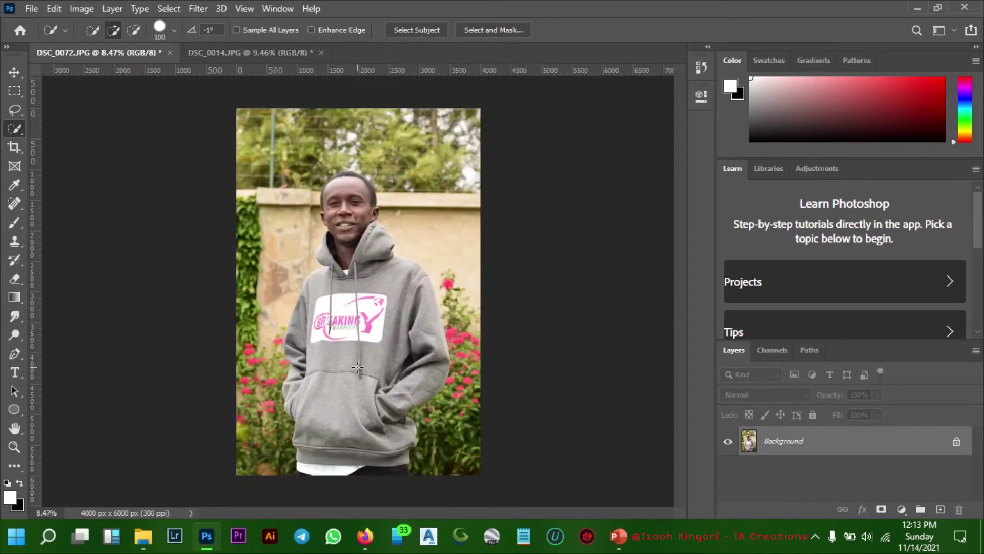
left_click(257, 54)
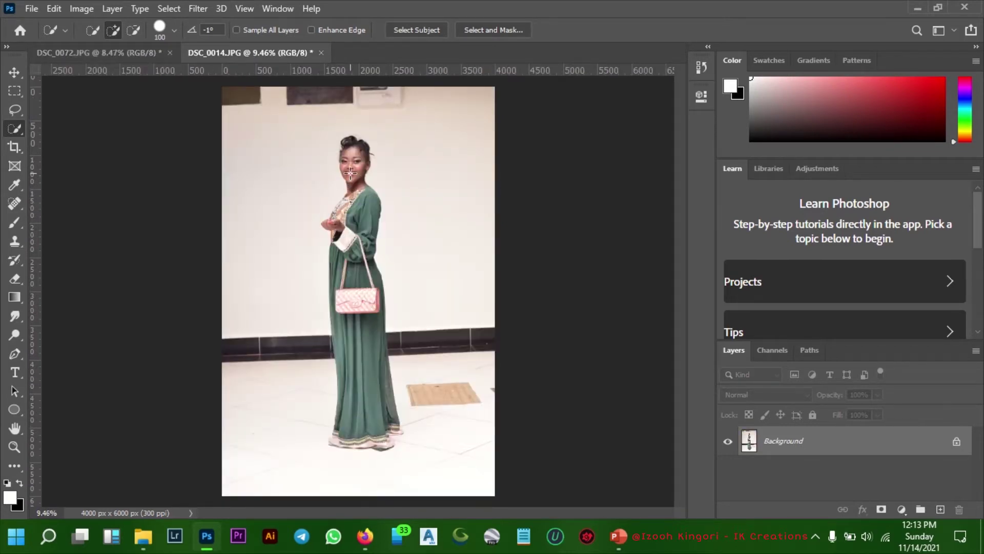
left_click(145, 53)
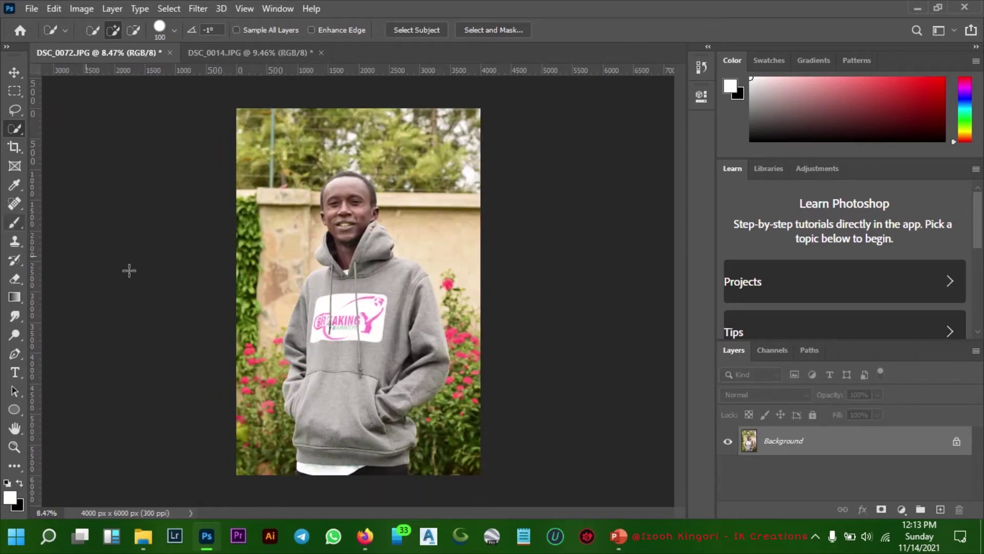
Duplicate DSC_0072.JPG's Background layer into a Background copy layer.
right_click(839, 445)
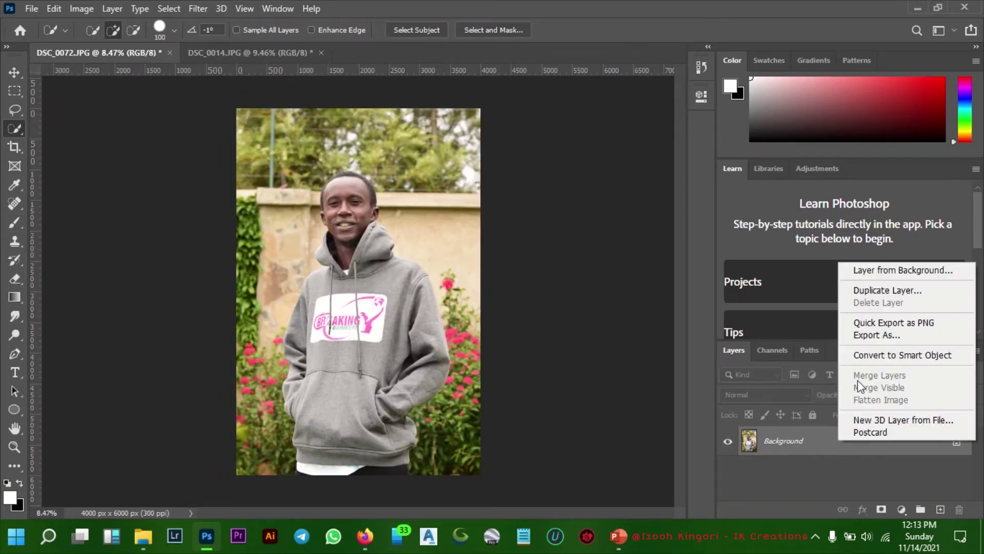
left_click(877, 290)
left_click(614, 141)
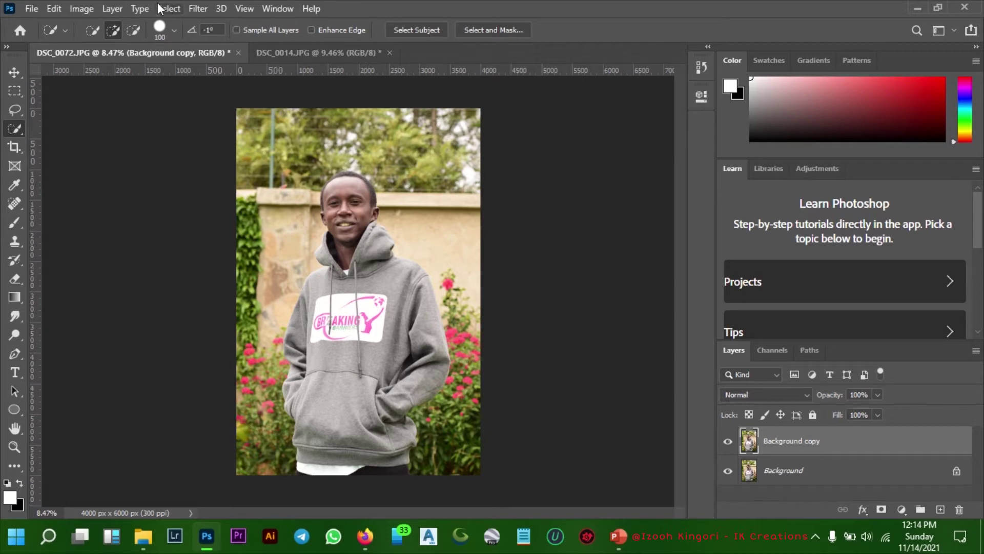
left_click(173, 31)
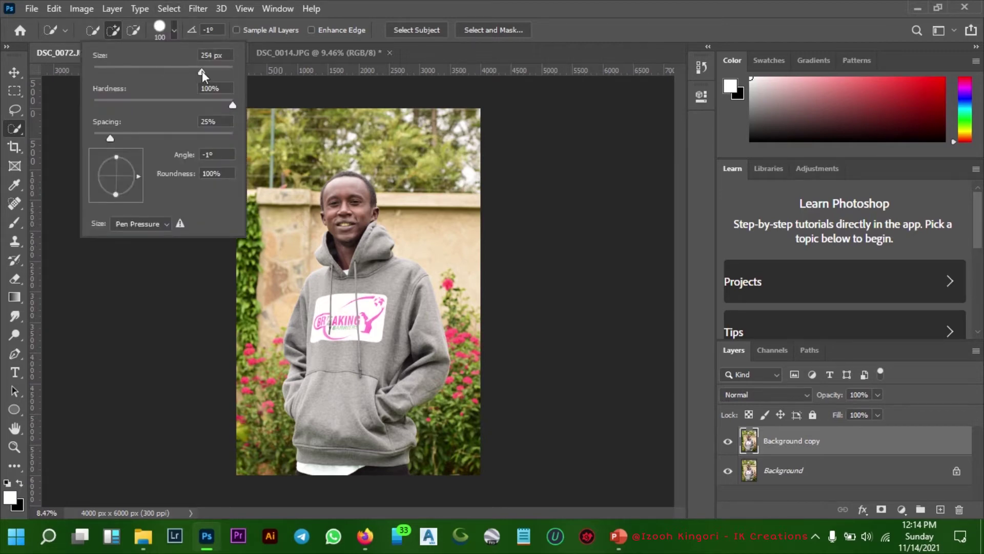
Set the Quick Selection brush size to 368 px.
left_click(357, 8)
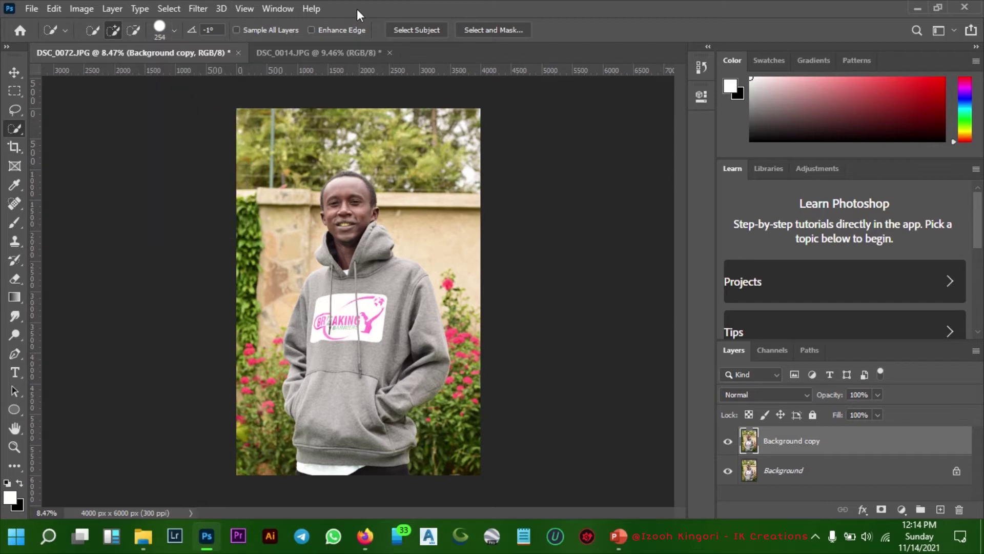
left_click(163, 25)
left_click(221, 67)
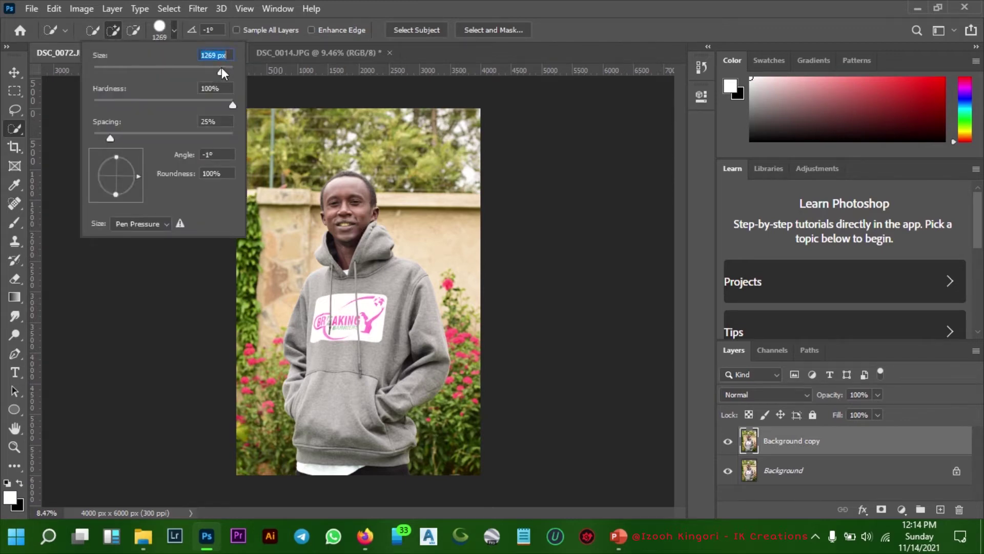
left_click(210, 68)
left_click(170, 30)
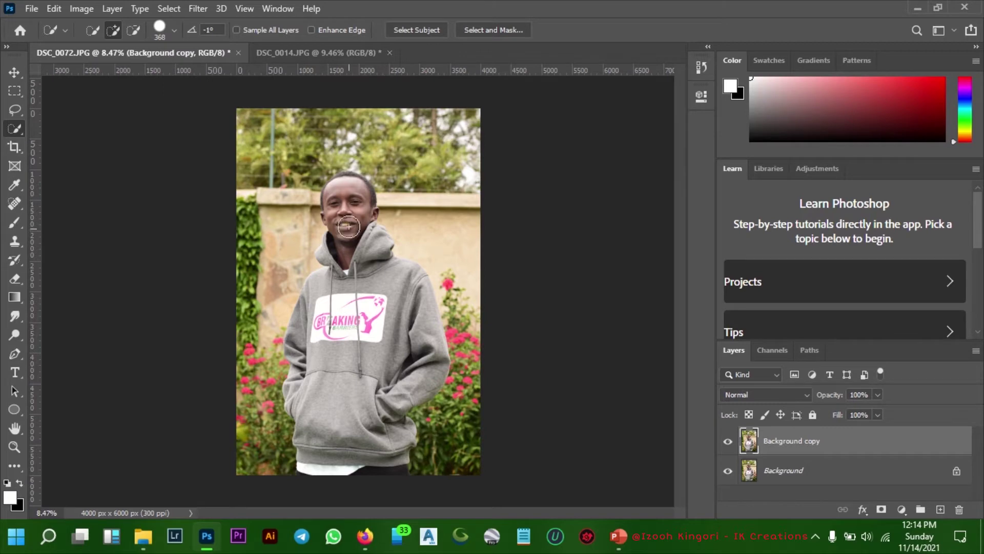
Paint a selection over the man from his face down across the grey hoodie and sleeves.
mouse_move(345, 201)
left_mouse_down()
mouse_move(336, 197)
mouse_move(372, 303)
mouse_move(331, 405)
mouse_move(349, 468)
left_mouse_up()
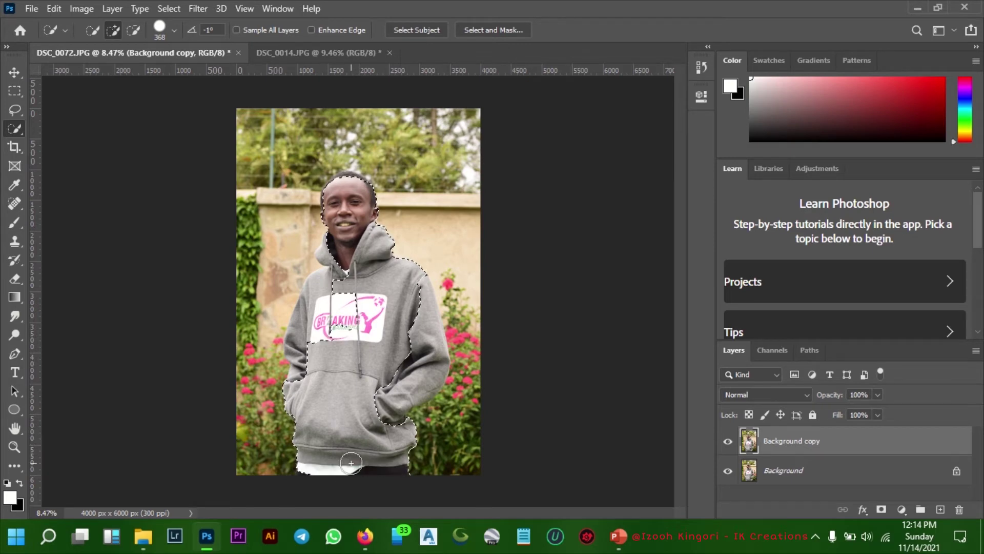
mouse_move(307, 354)
left_mouse_down()
mouse_move(340, 286)
mouse_move(341, 258)
mouse_move(330, 253)
mouse_move(349, 256)
mouse_move(408, 337)
mouse_move(410, 383)
left_mouse_up()
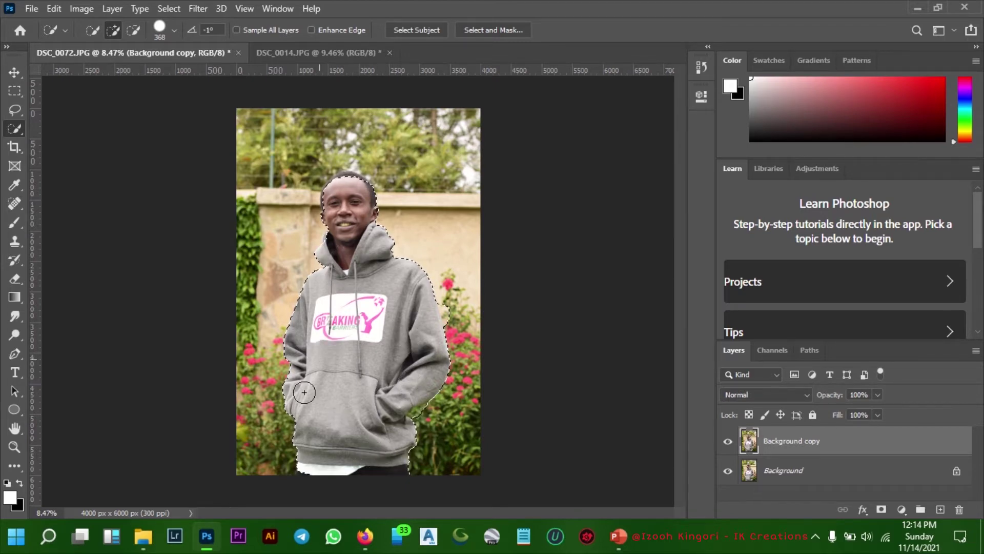
left_click(307, 474)
left_click(351, 206)
scroll(352, 206, "up", 5)
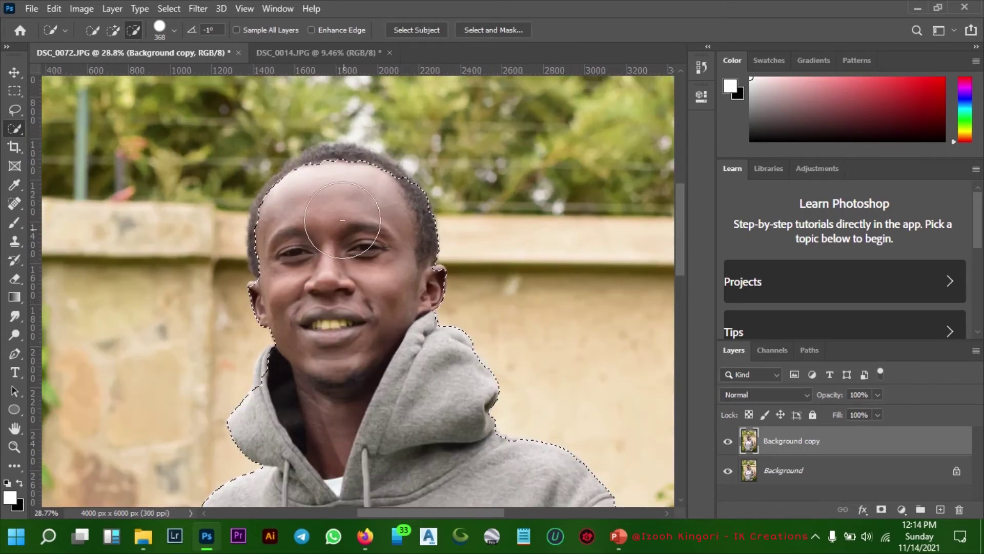
Add the man's hair to the selection and fix the left forehead edge with a smaller brush.
left_click_drag(342, 221, 335, 193)
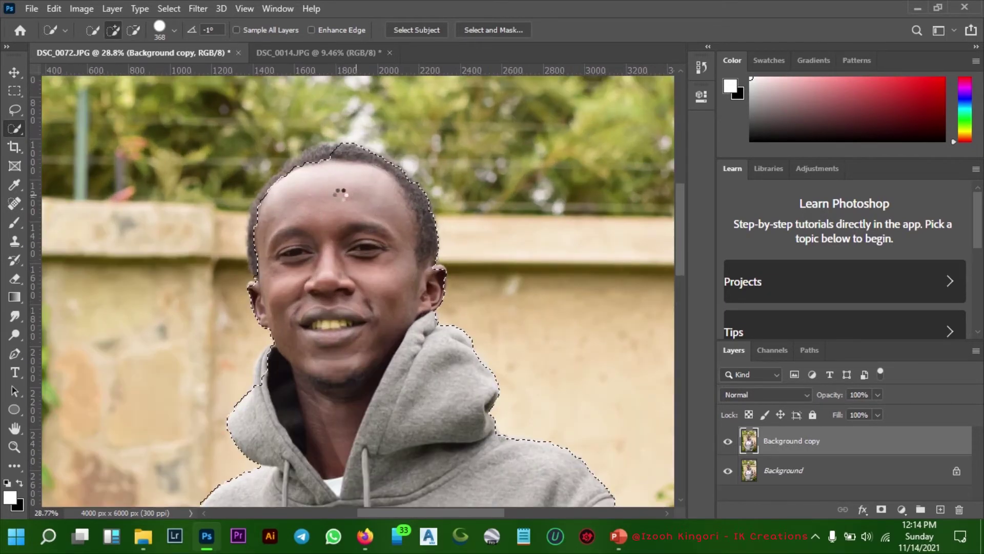
left_click(323, 198)
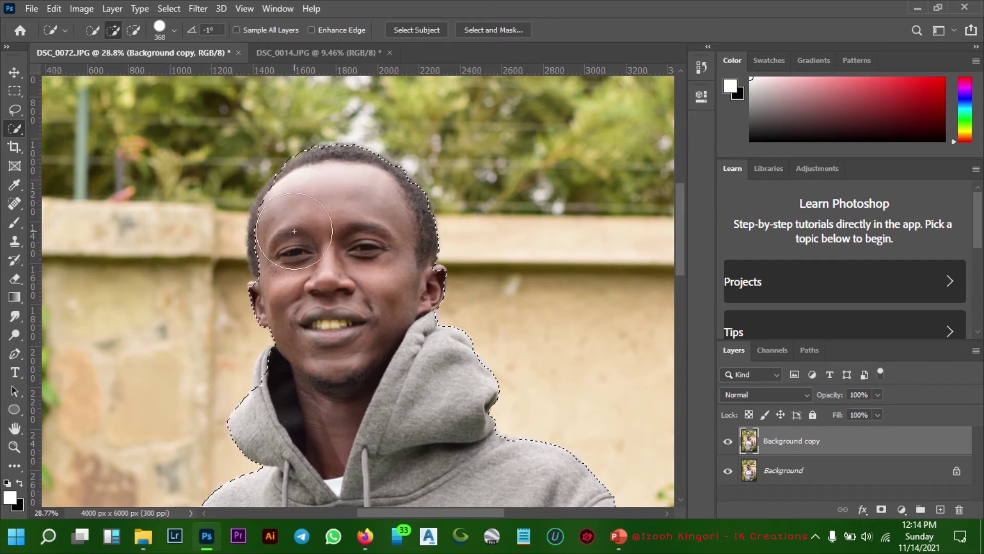
scroll(297, 234, "up", 2)
key("bracketleft")
key("bracketleft")
key("bracketleft")
key("bracketleft")
key("bracketleft")
key("bracketleft")
key("bracketleft")
left_click(134, 30)
mouse_move(325, 168)
left_mouse_down()
mouse_move(275, 164)
mouse_move(248, 220)
mouse_move(226, 150)
left_mouse_up()
left_click(113, 30)
mouse_move(255, 234)
left_mouse_down()
mouse_move(281, 176)
mouse_move(252, 250)
mouse_move(242, 218)
mouse_move(282, 154)
left_mouse_up()
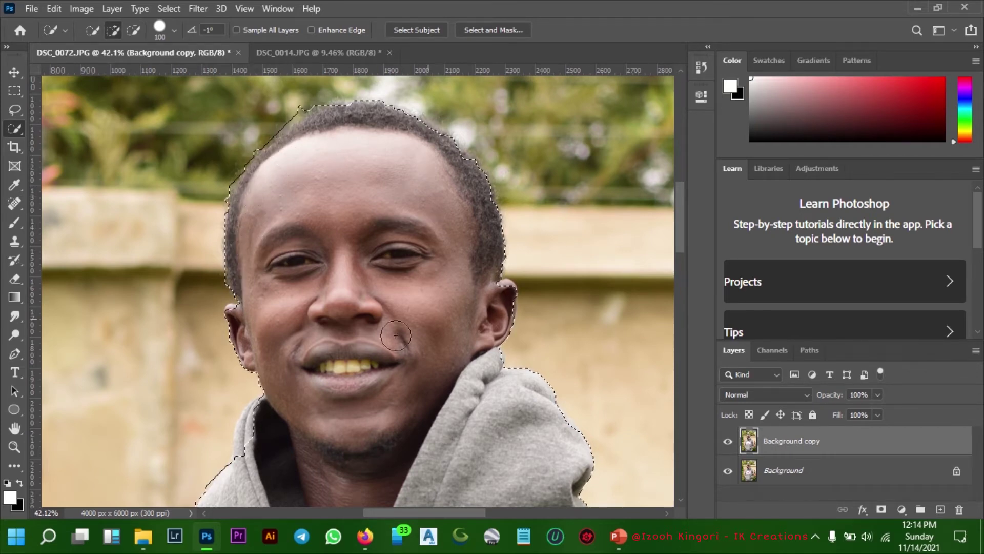
Tidy the left collar edge and remove the flowers by the right shoulder from the selection.
scroll(464, 282, "down", 1)
scroll(378, 323, "down", 3)
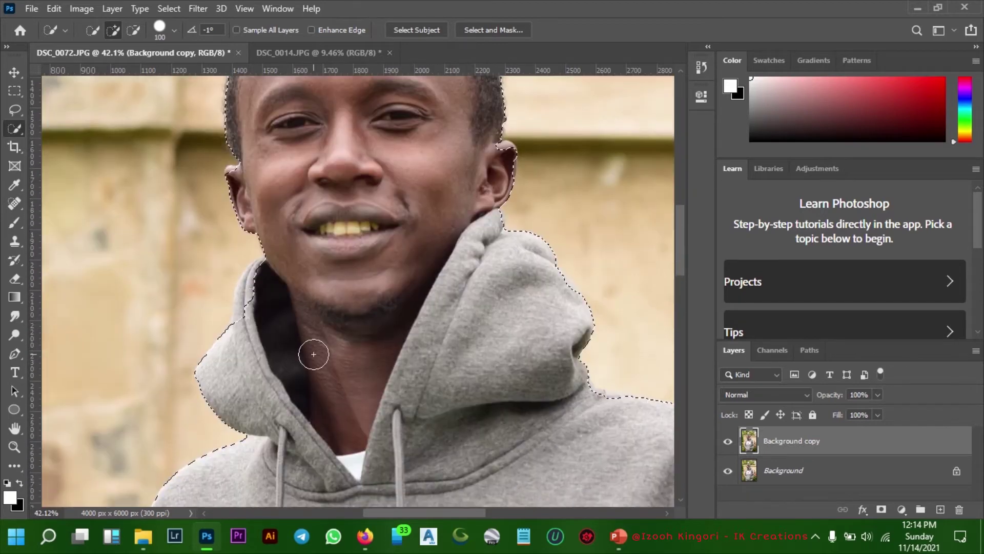
left_click_drag(252, 298, 259, 279)
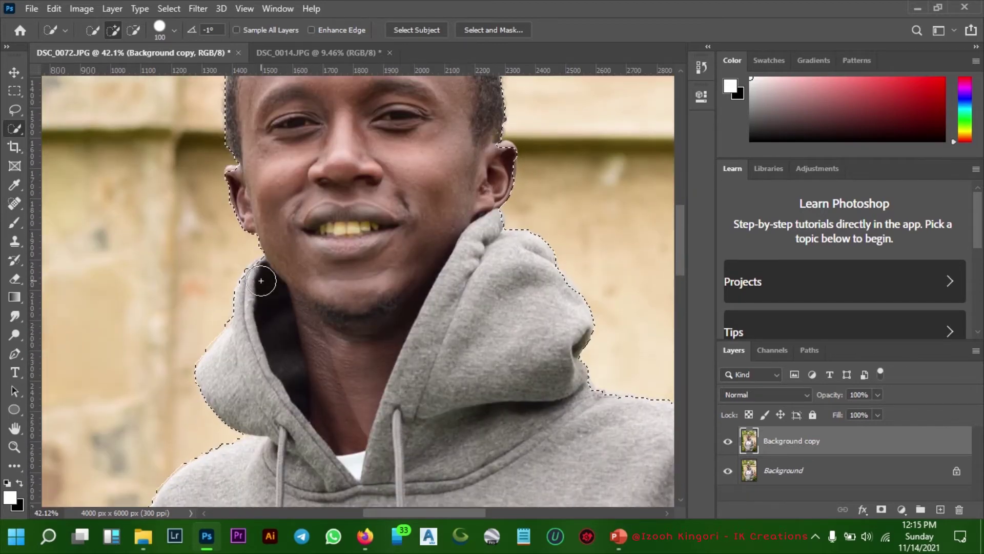
scroll(308, 342, "down", 5)
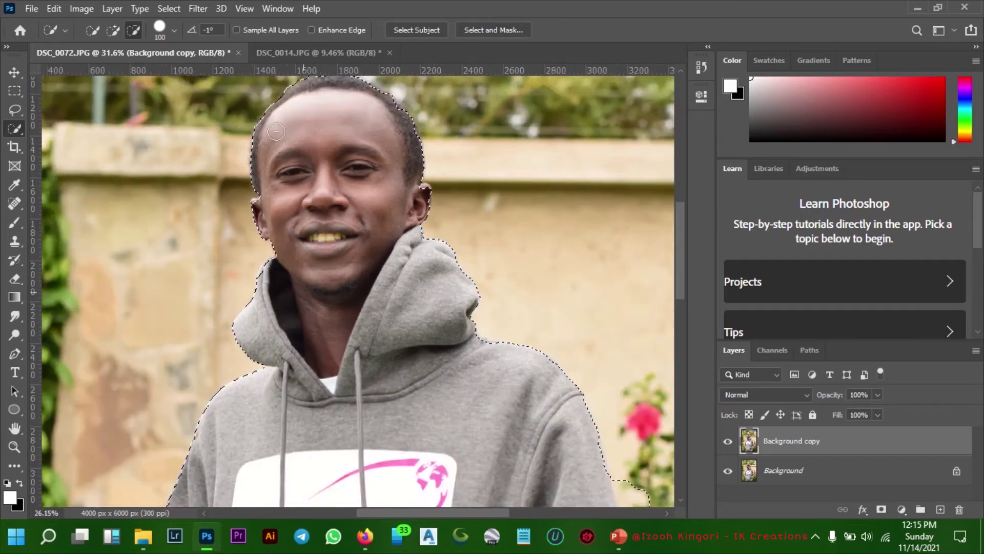
scroll(506, 364, "up", 1)
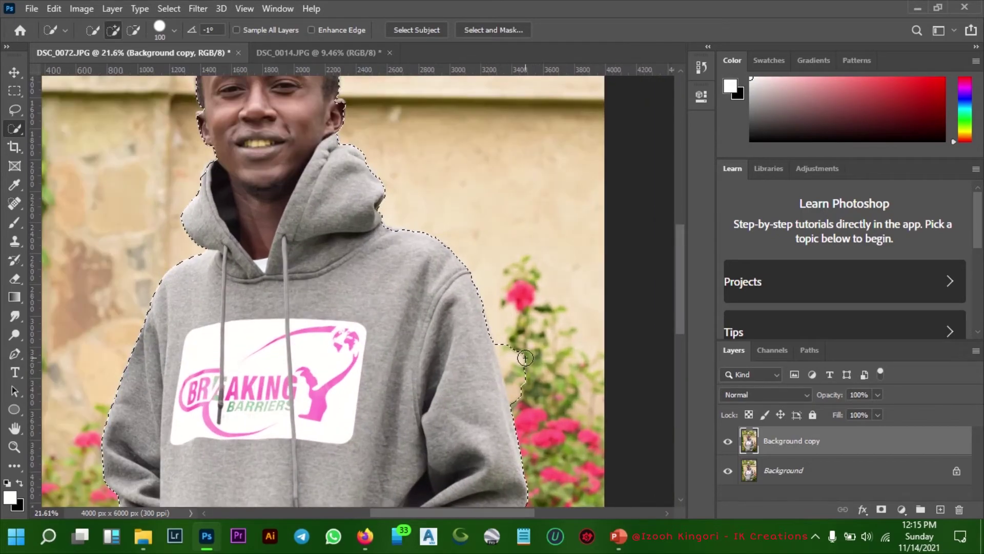
left_click_drag(520, 356, 526, 406)
scroll(298, 270, "down", 4)
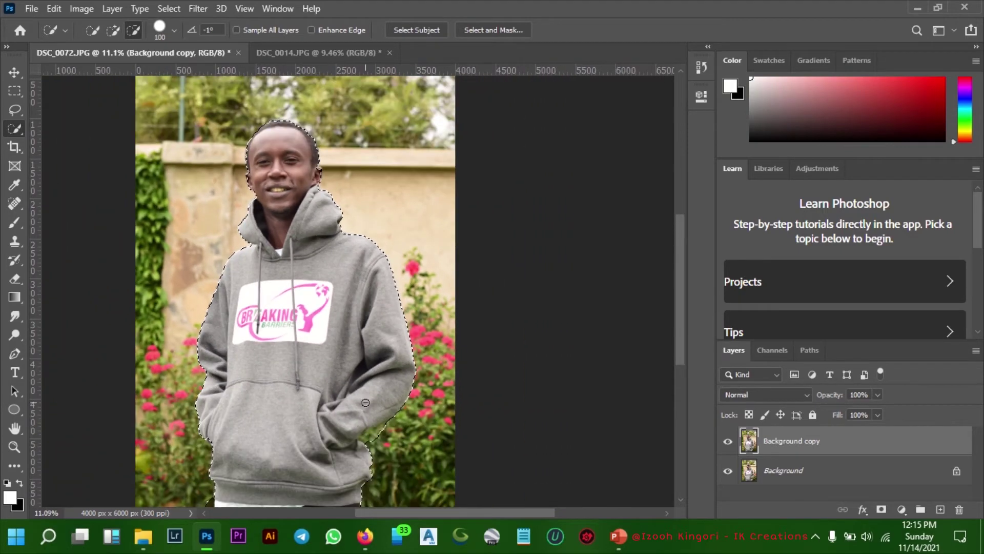
Subtract the green background near the man's lower sleeve from the selection.
scroll(379, 425, "up", 4)
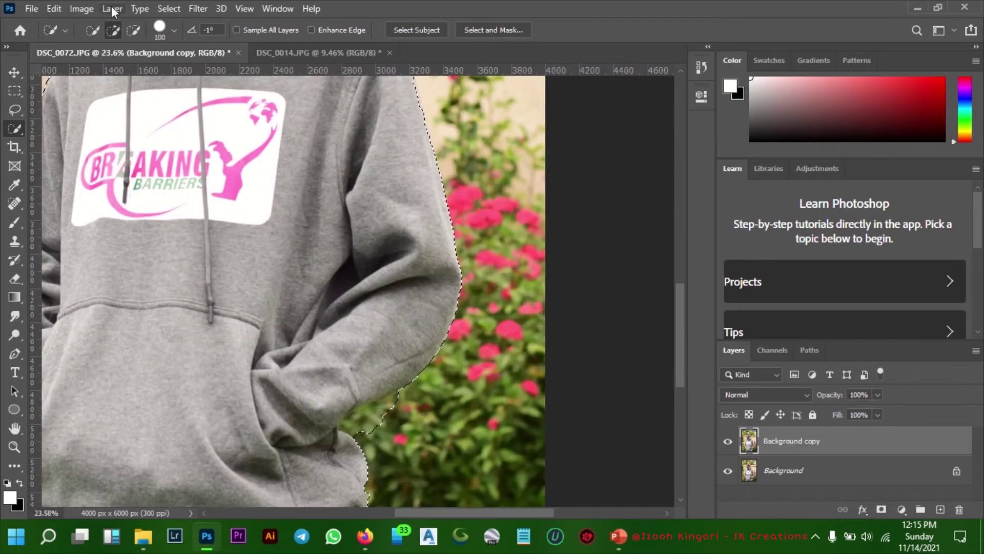
left_click(134, 30)
mouse_move(419, 346)
left_mouse_down()
mouse_move(402, 366)
mouse_move(399, 405)
mouse_move(365, 410)
left_mouse_up()
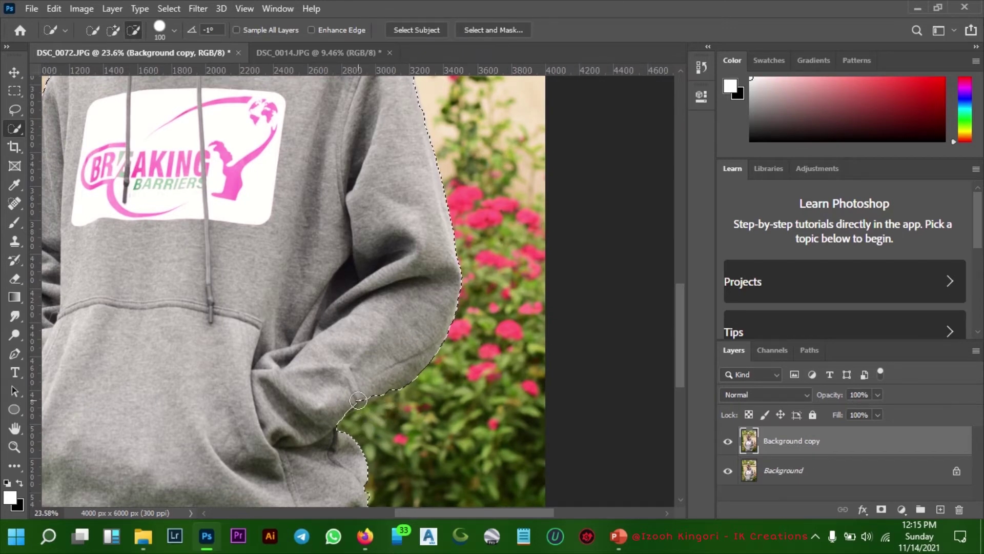
left_click(113, 30)
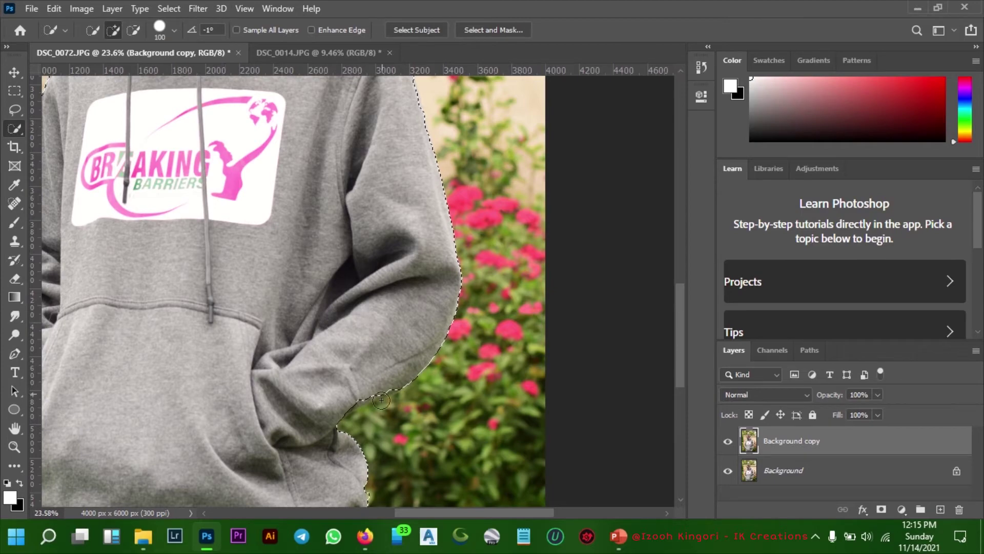
Extend the selection to the hoodie's bottom-left edge and brush away the stray bulge there.
scroll(353, 377, "down", 4)
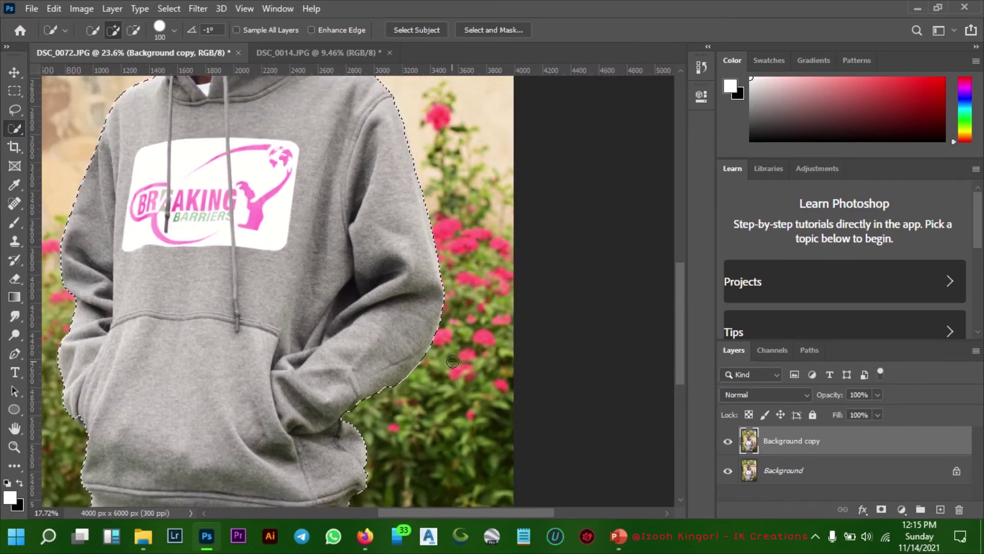
scroll(211, 505, "up", 2)
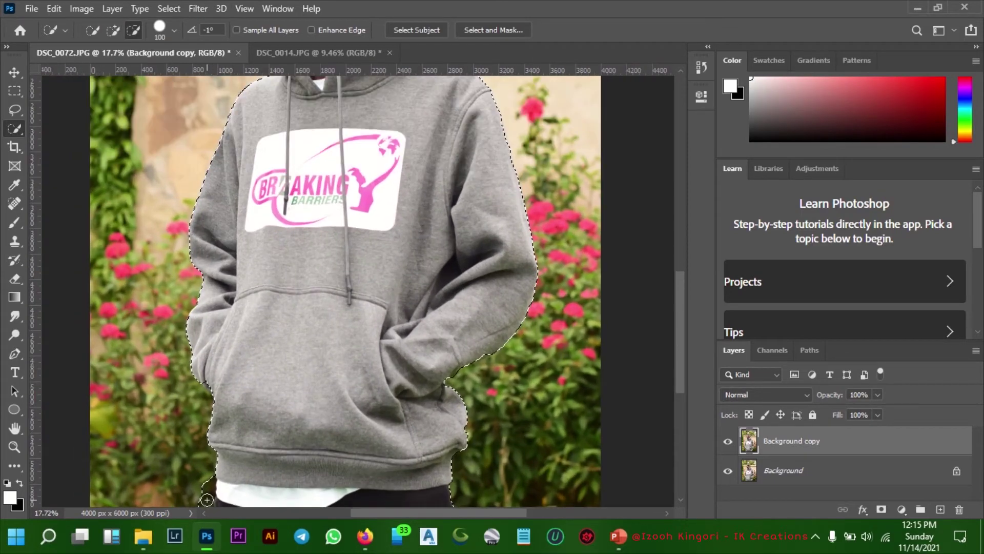
scroll(205, 359, "down", 2)
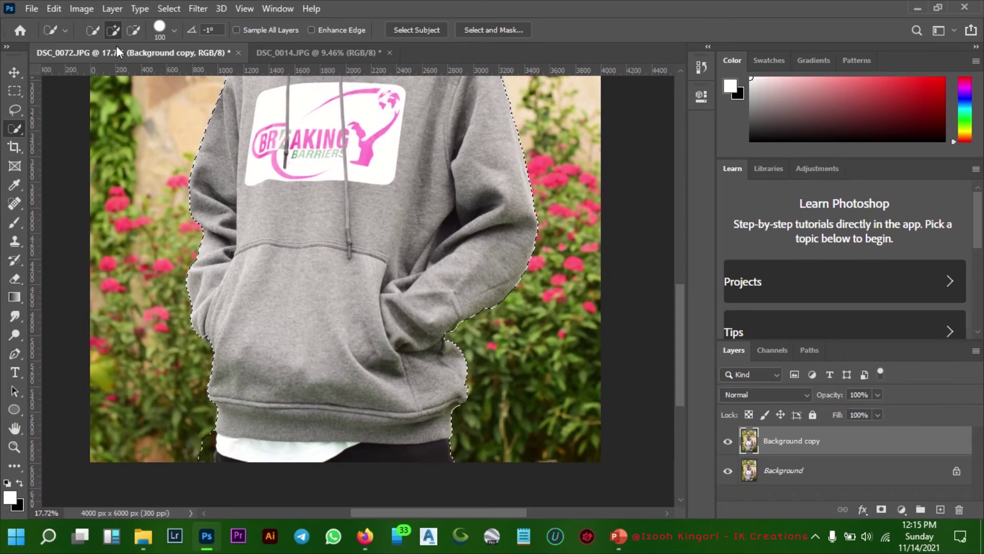
left_click_drag(206, 421, 202, 459)
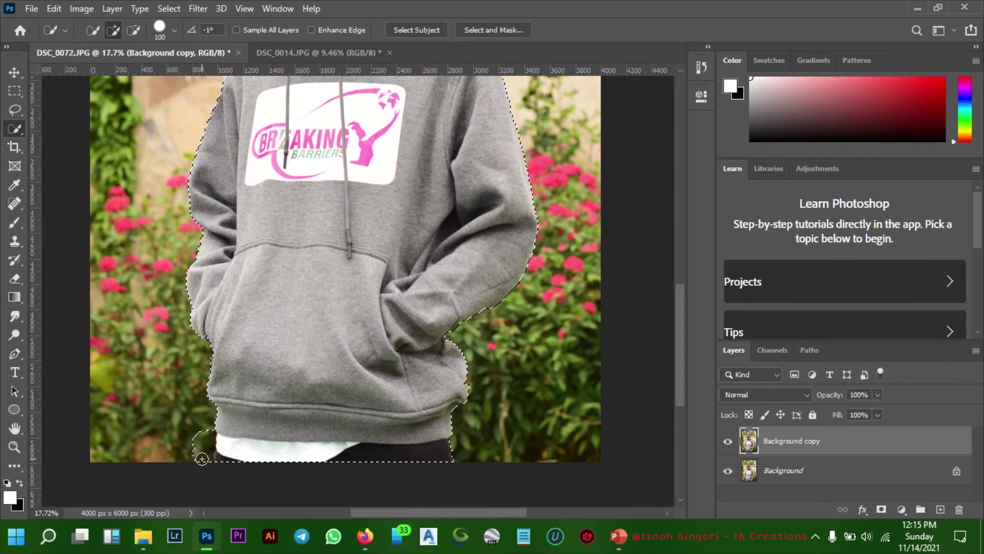
left_click(133, 31)
left_click_drag(205, 433, 197, 455)
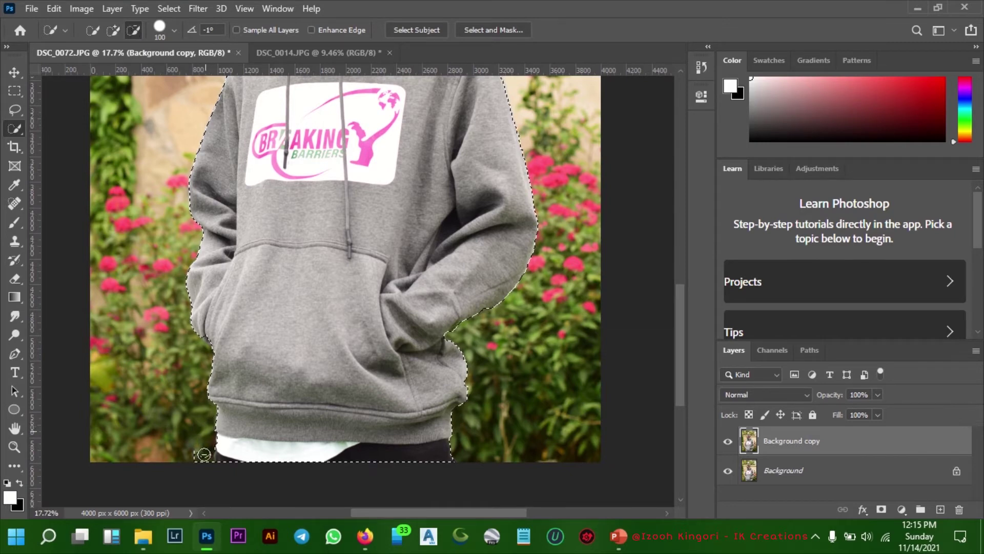
scroll(238, 443, "down", 3)
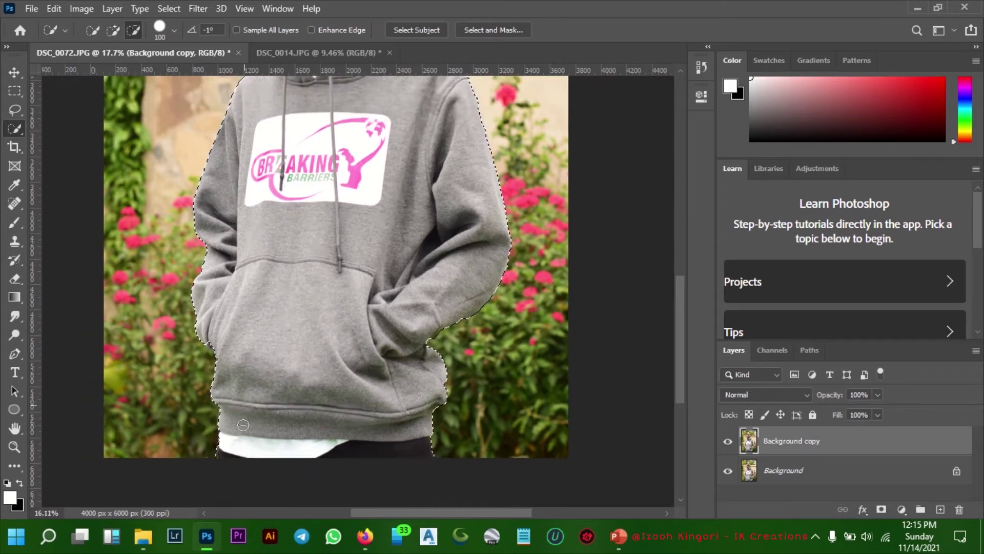
scroll(238, 444, "down", 2)
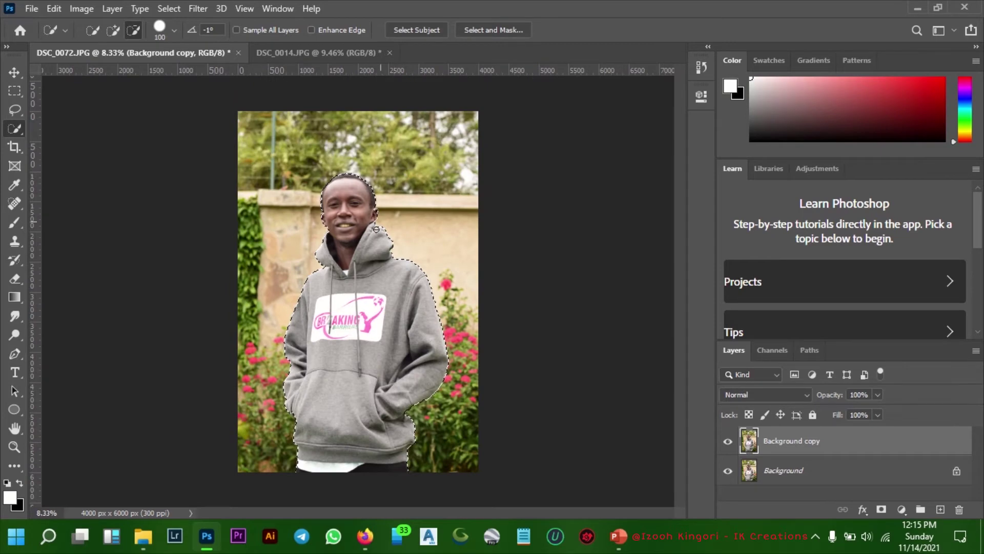
Invert the selection to the background, trial a colour fill on it, then undo the fill.
right_click(349, 283)
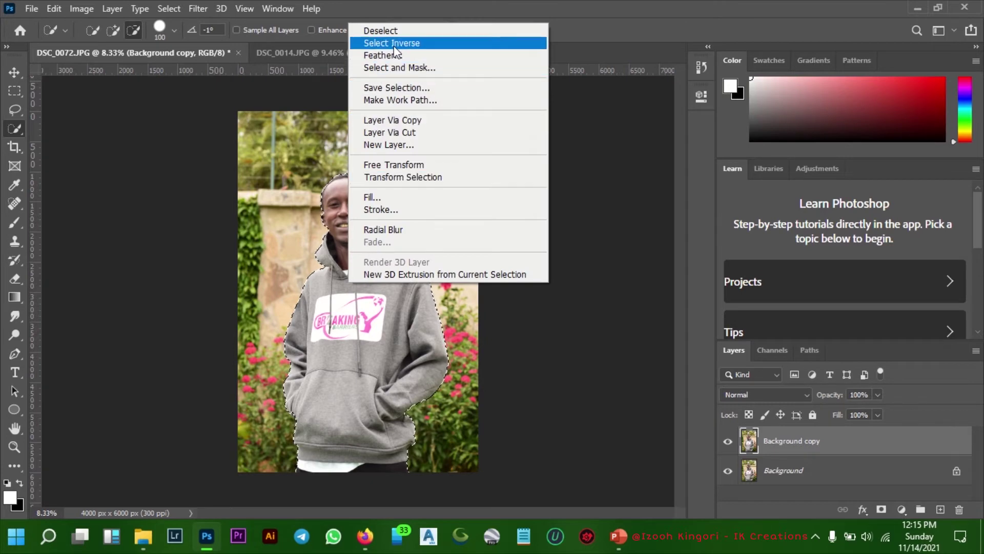
left_click(391, 43)
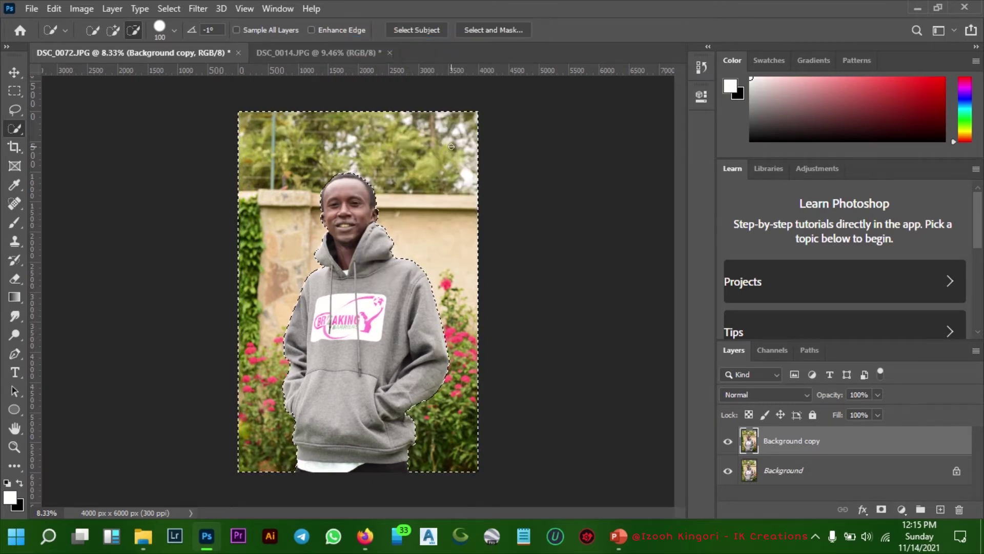
left_click(56, 9)
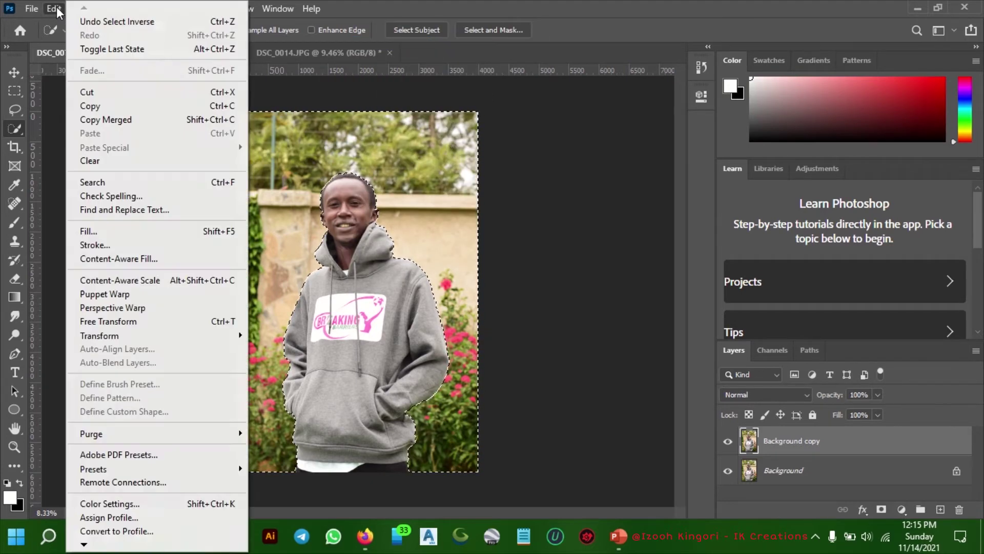
left_click(110, 231)
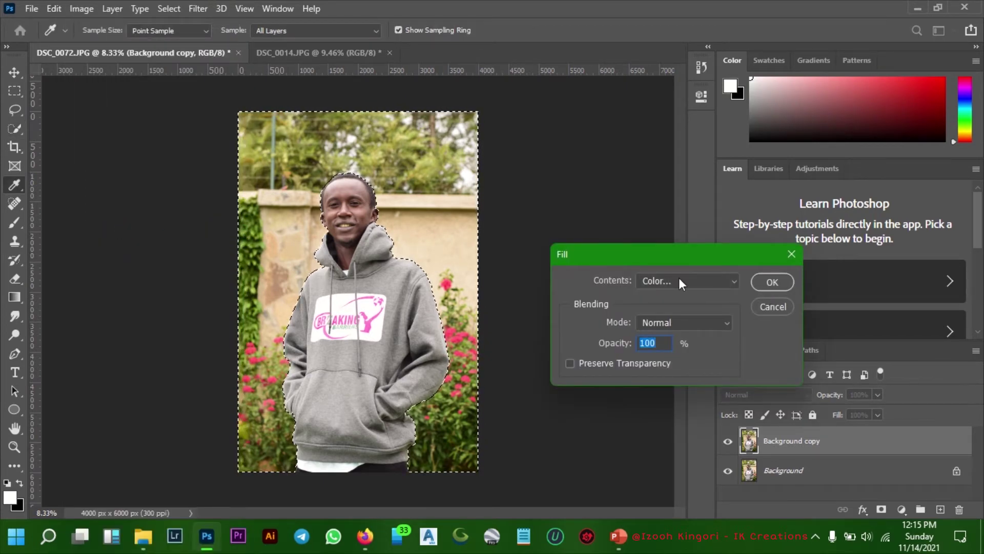
left_click(677, 282)
left_click(664, 319)
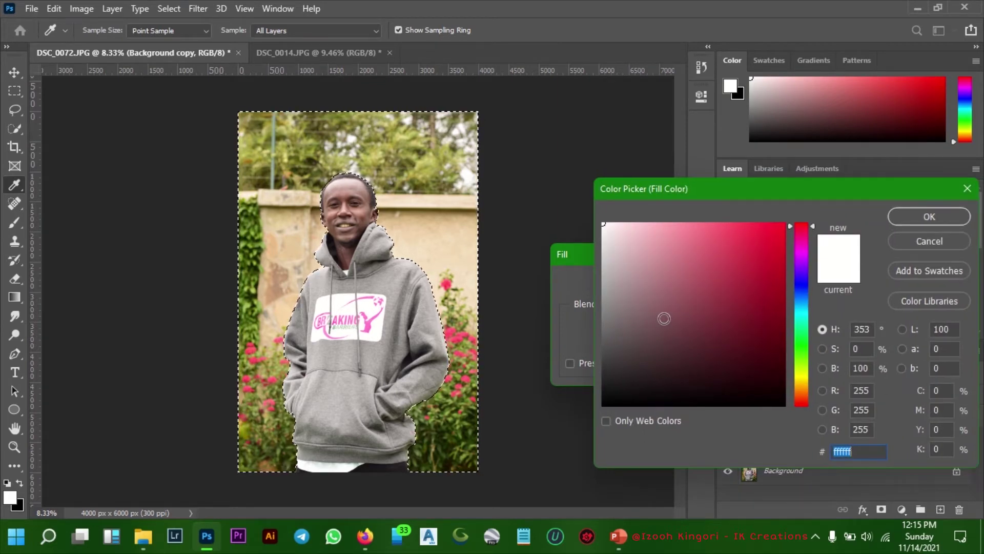
left_click(917, 213)
left_click(772, 282)
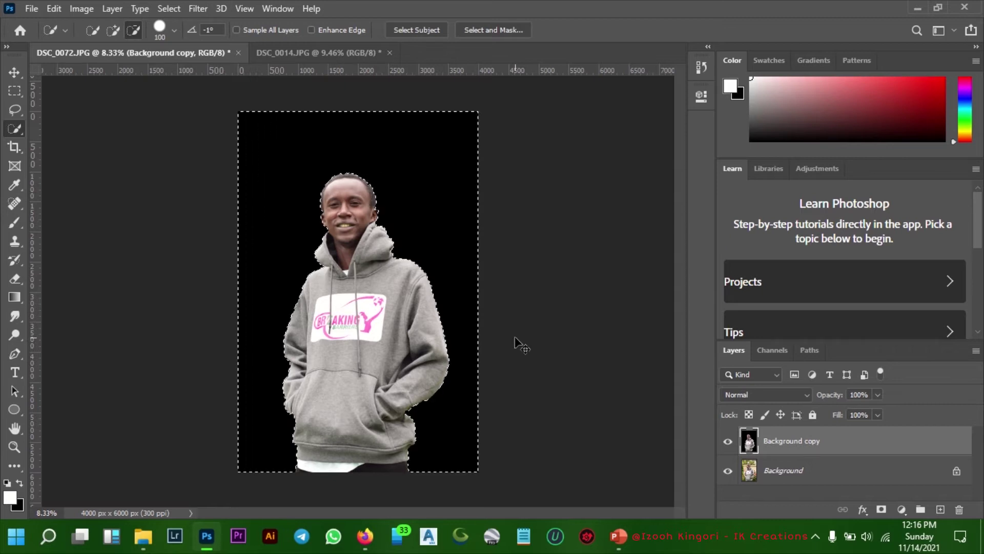
key("ctrl+z")
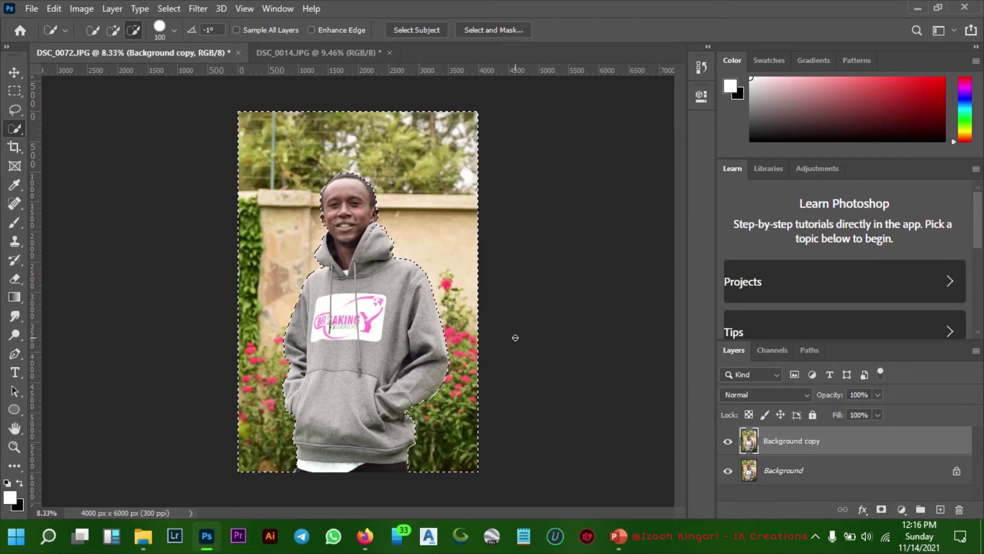
left_click(196, 9)
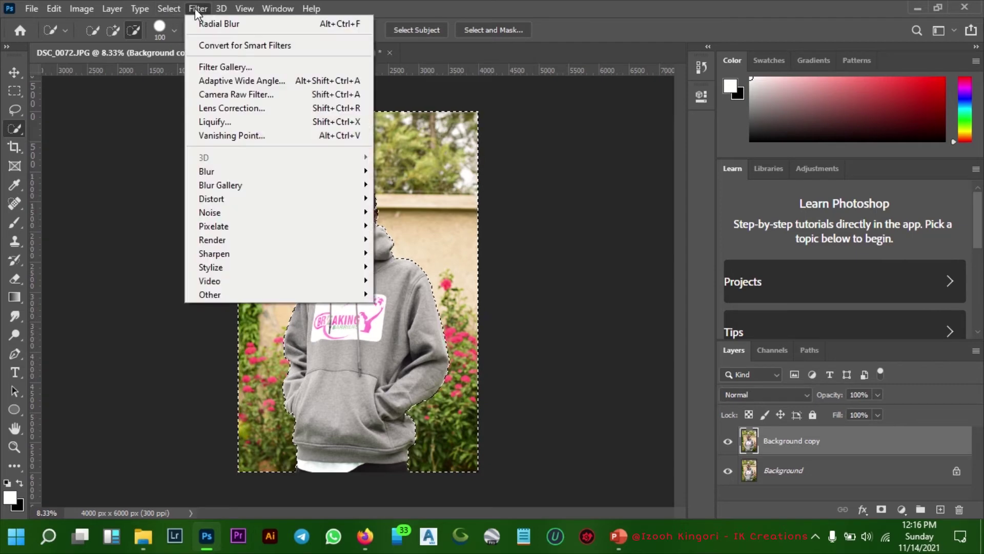
mouse_move(251, 177)
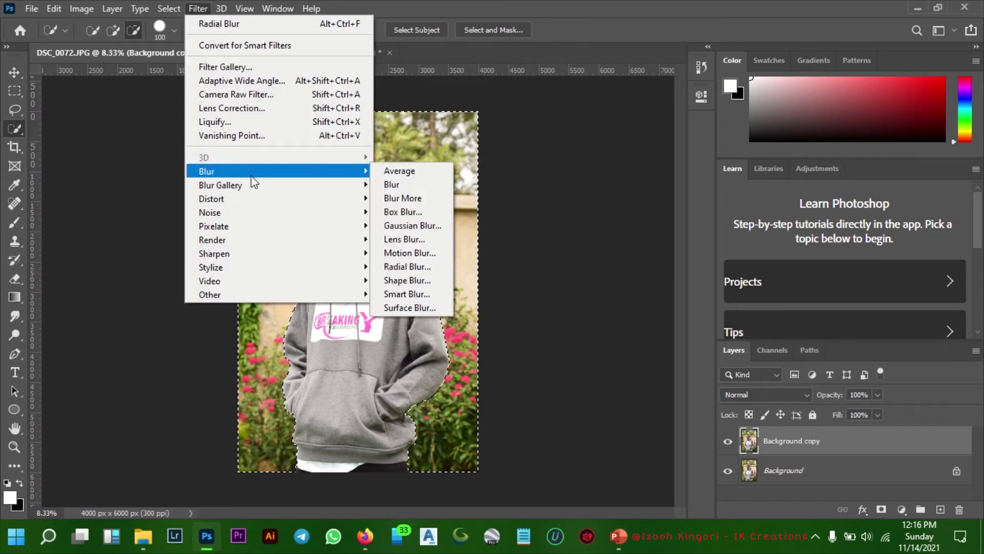
left_click(429, 239)
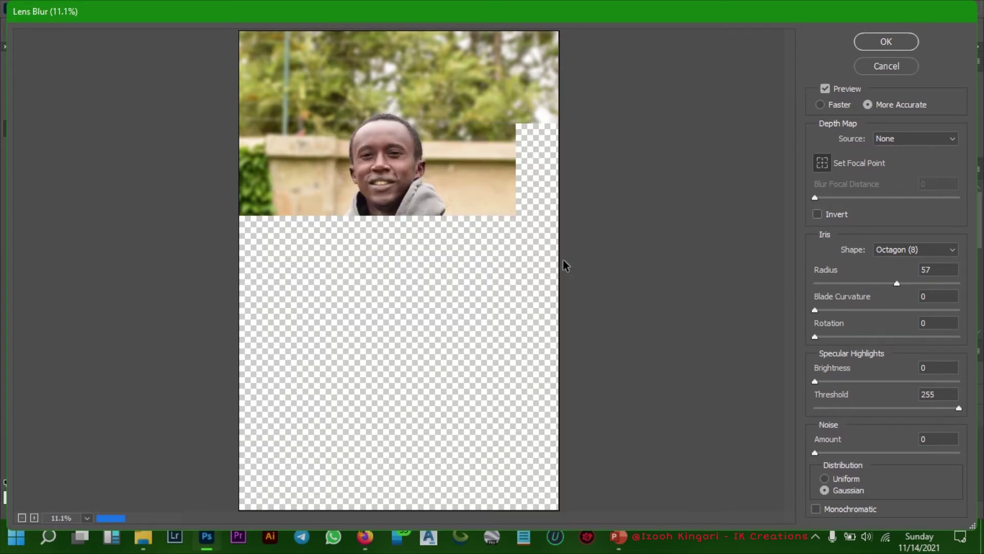
left_click(929, 283)
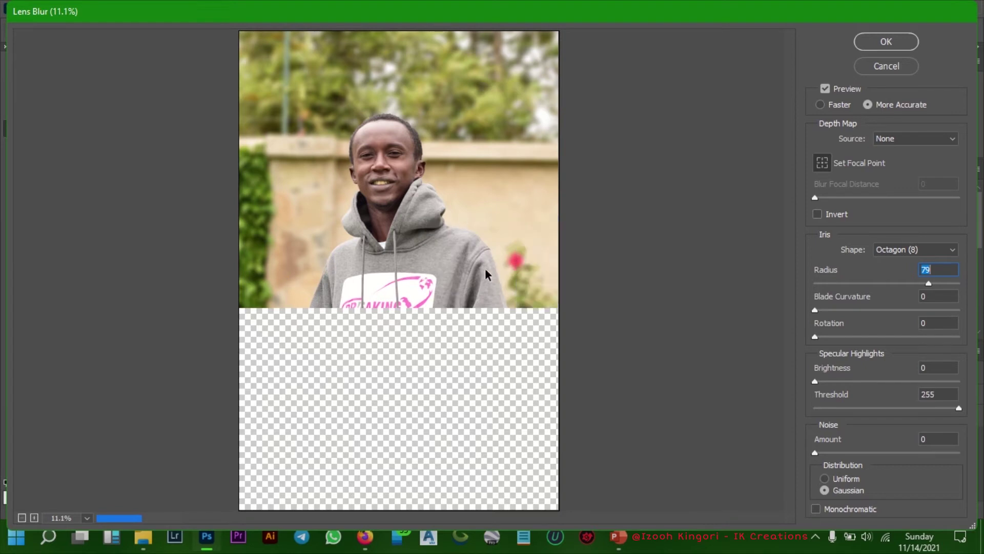
left_click(886, 42)
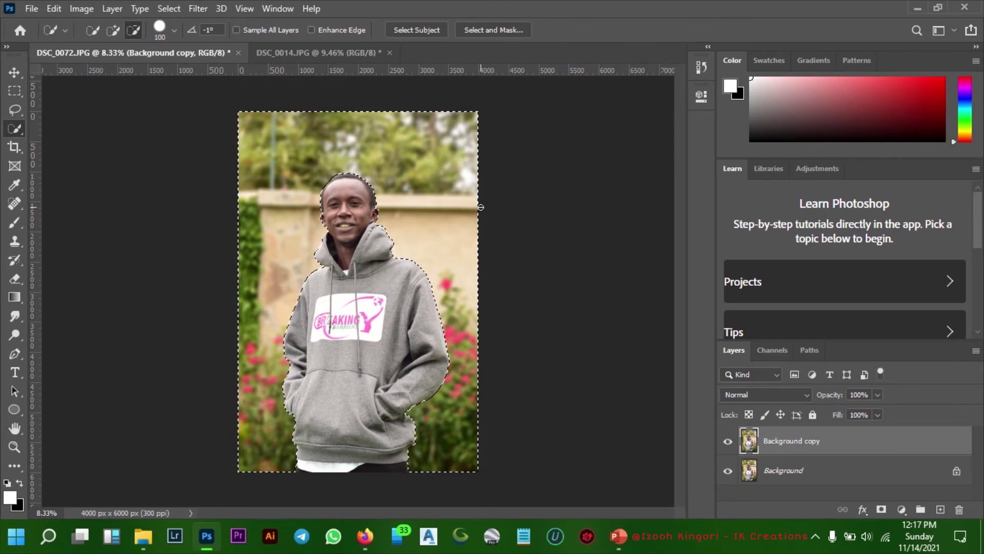
left_click(206, 9)
mouse_move(315, 179)
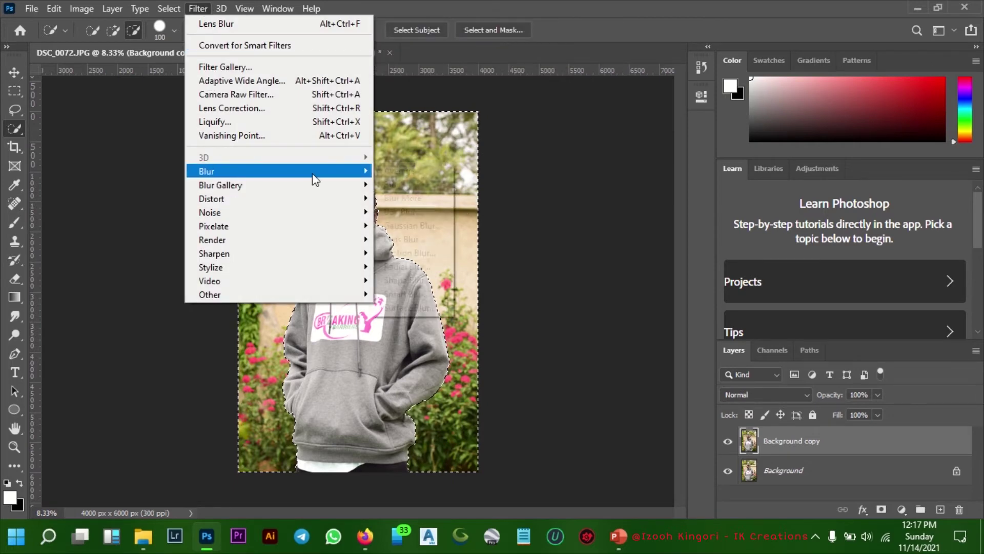
left_click(437, 259)
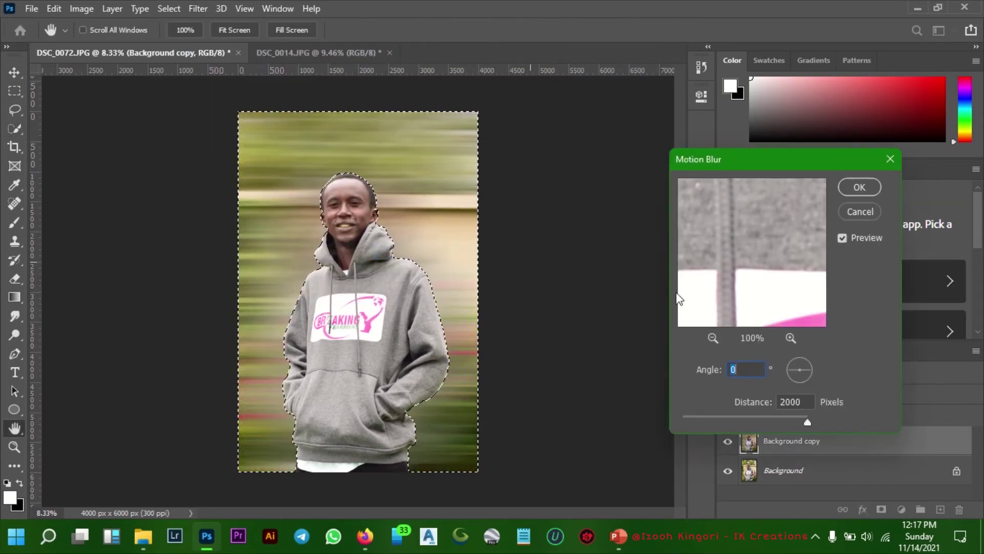
mouse_move(807, 422)
left_mouse_down()
mouse_move(762, 416)
mouse_move(808, 421)
left_mouse_up()
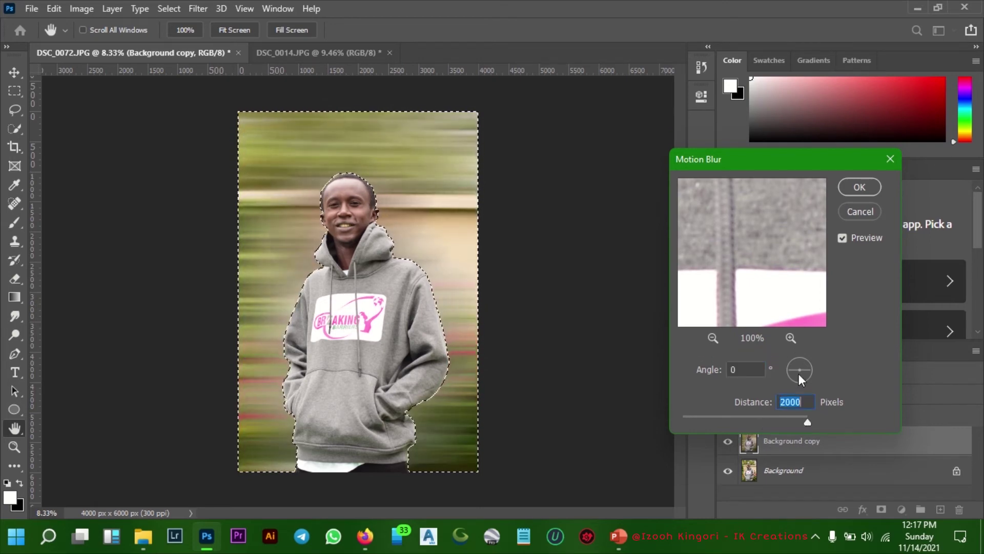
mouse_move(805, 365)
left_mouse_down()
mouse_move(806, 355)
mouse_move(791, 374)
mouse_move(785, 368)
left_mouse_up()
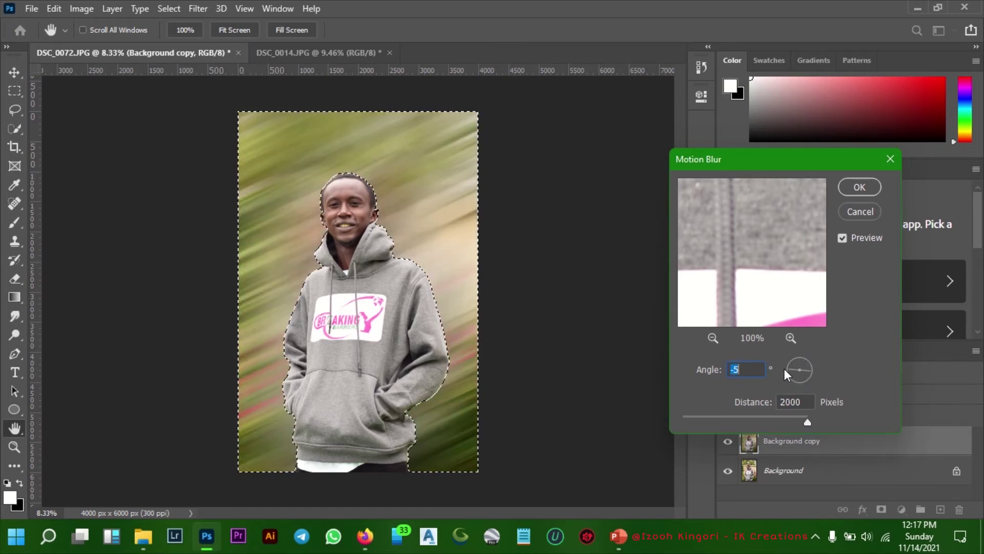
left_click(848, 212)
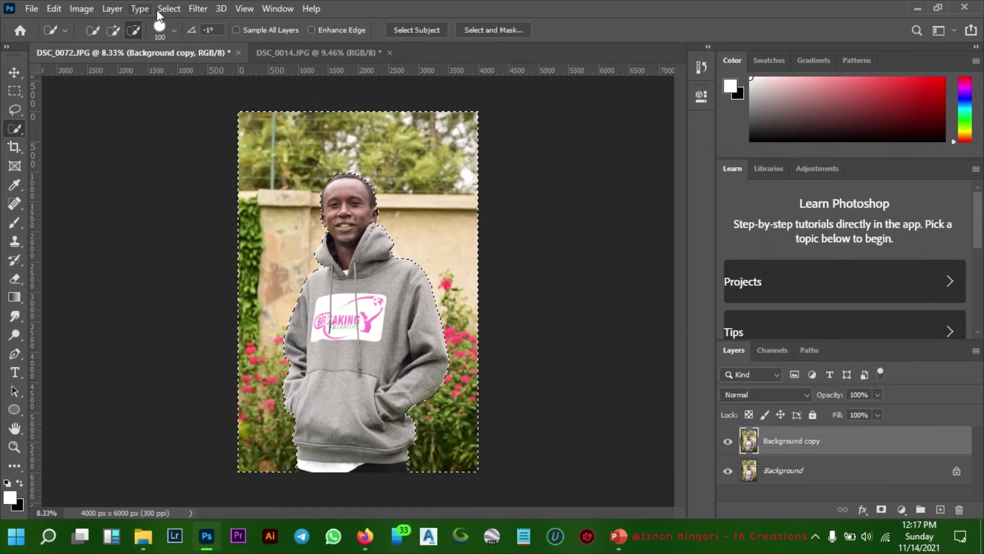
Apply a Spin-method Radial Blur to the selected garden background, then undo it.
left_click(199, 9)
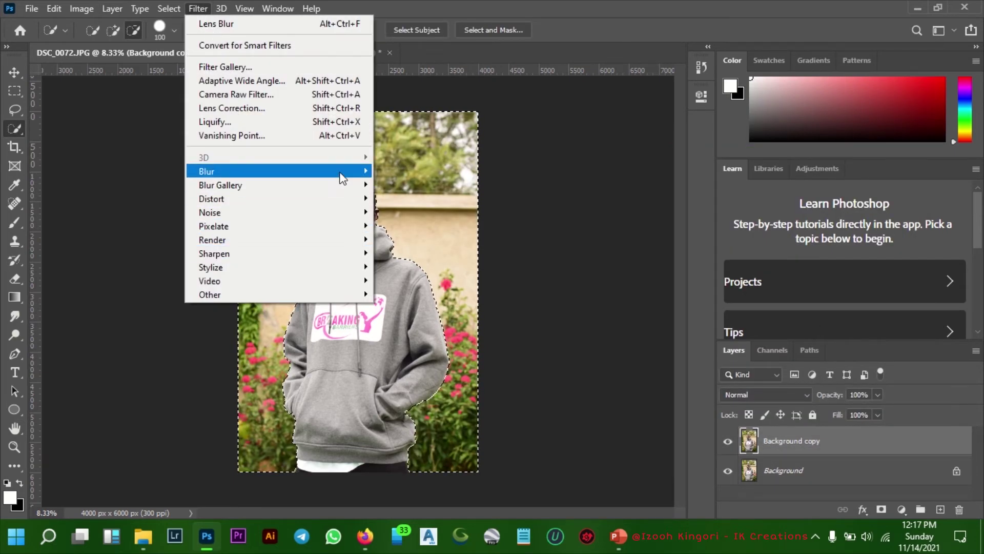
mouse_move(342, 178)
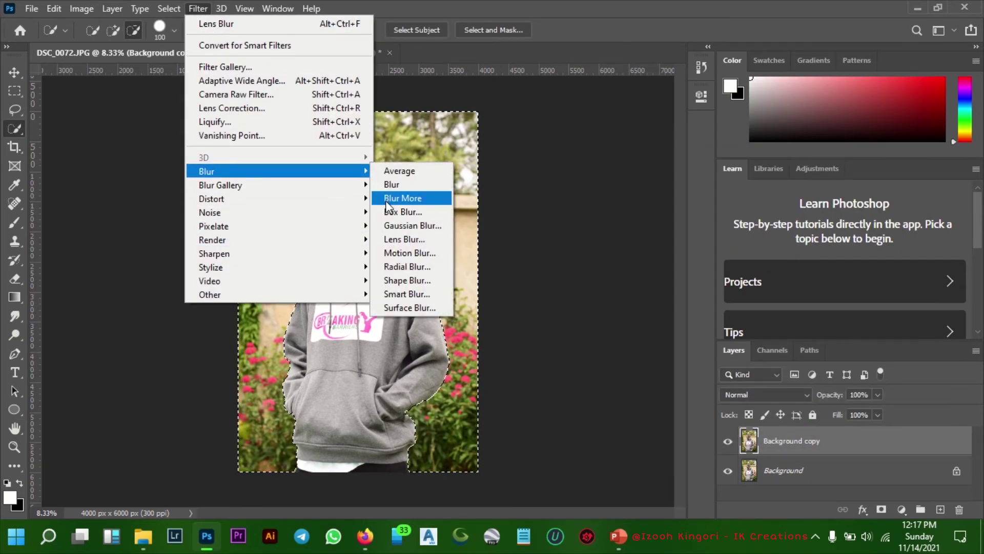
left_click(411, 267)
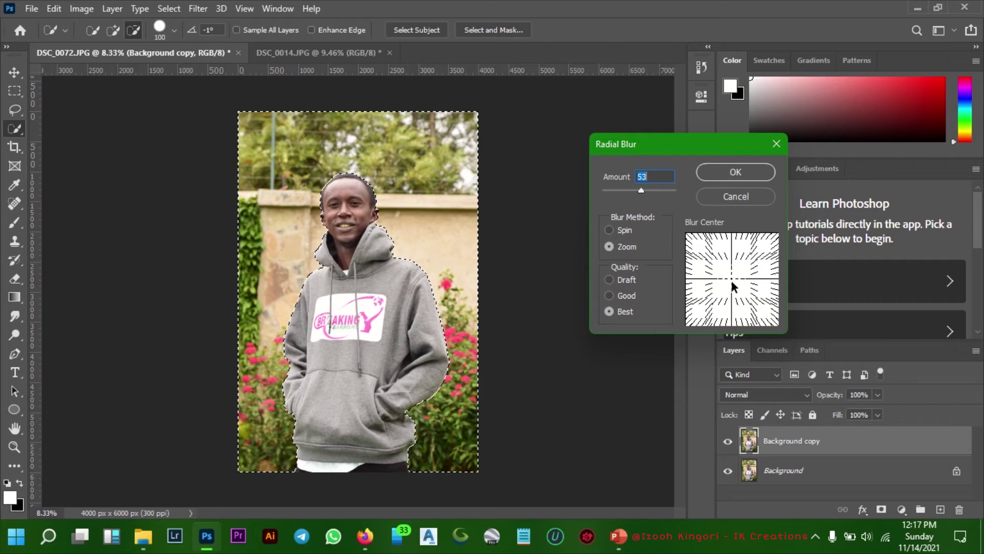
left_click(610, 230)
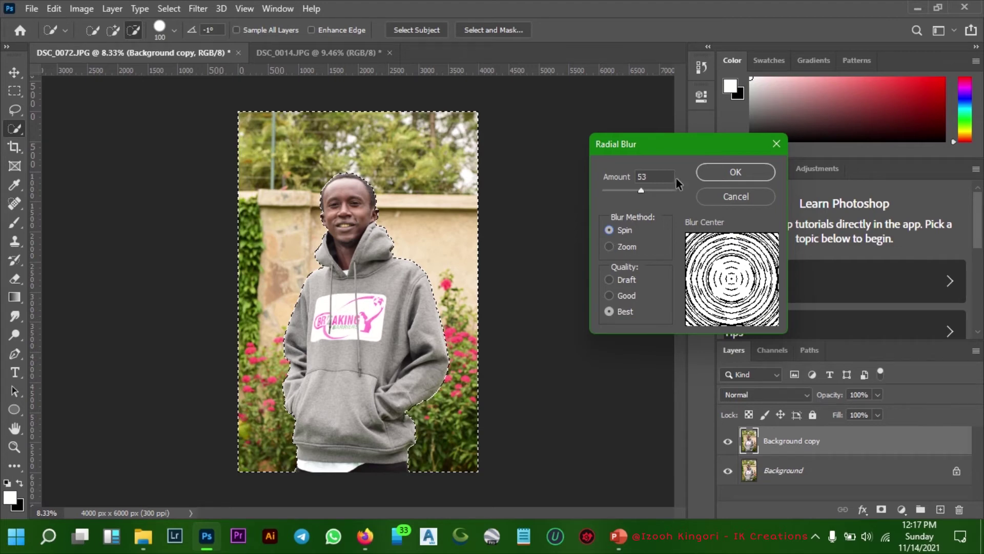
left_click(711, 174)
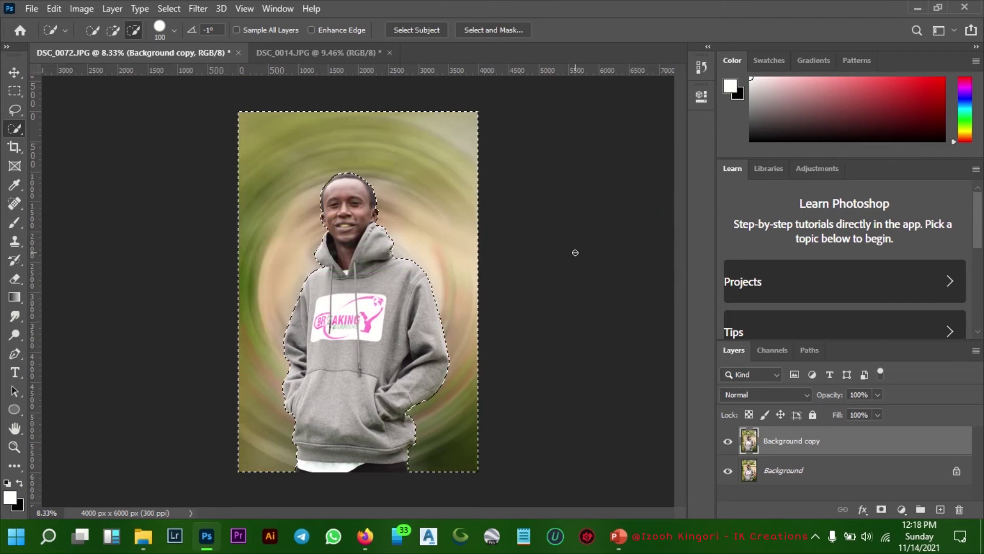
key("ctrl+z")
left_click(198, 9)
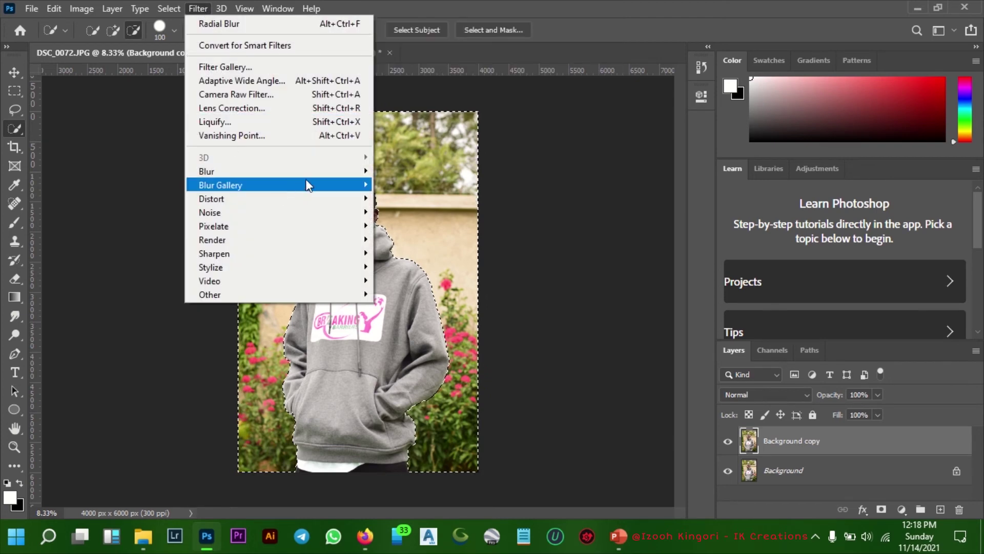
Open the Shape Blur filter and dismiss it without applying.
mouse_move(325, 170)
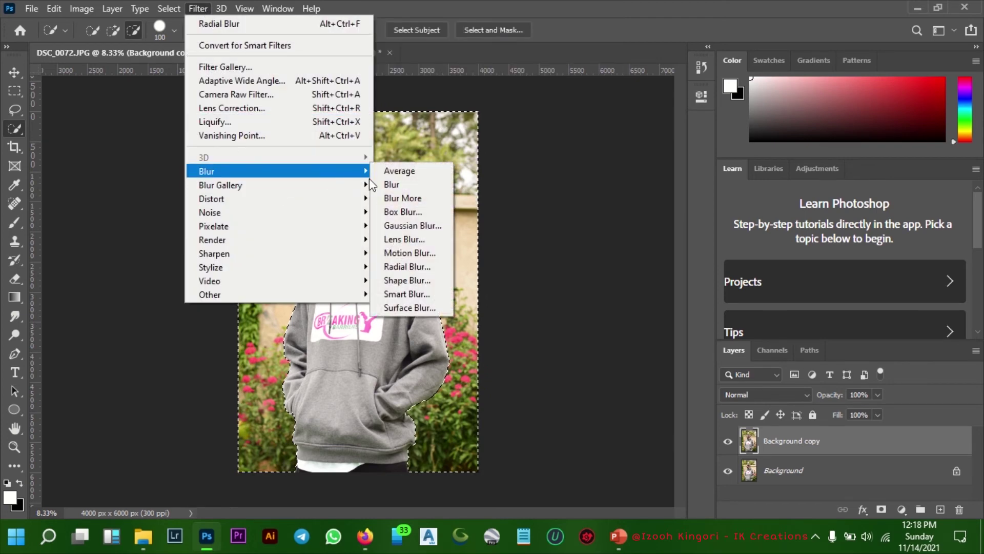
left_click(435, 280)
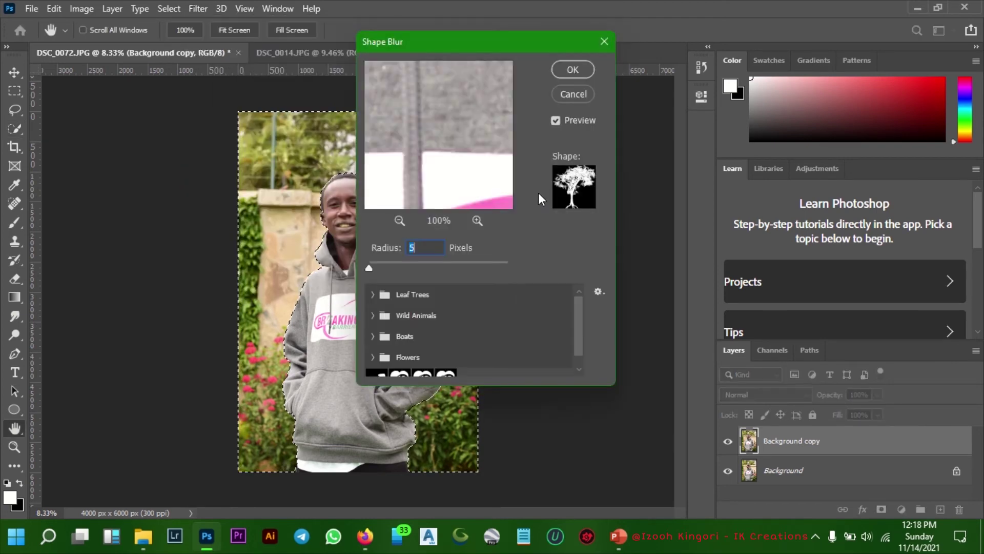
left_click(573, 94)
key("w")
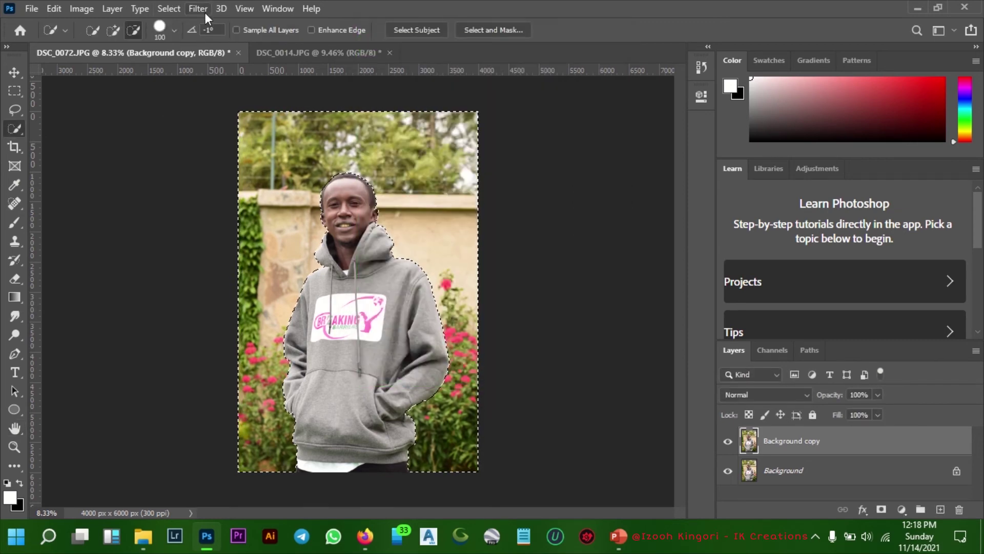
Apply a Zoom Radial Blur (Amount 53, Best) to the man's background, then switch to DSC_0014.JPG.
left_click(198, 9)
mouse_move(348, 172)
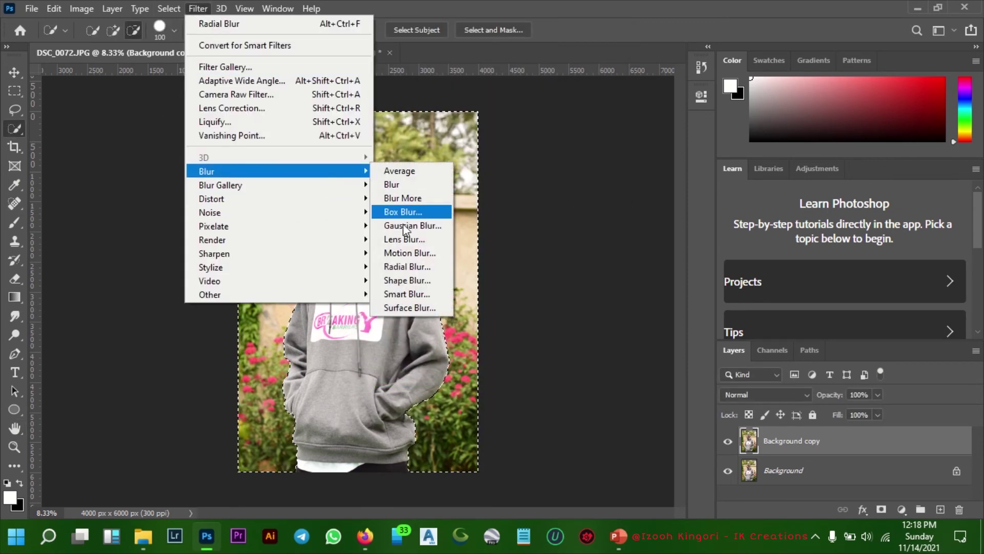
left_click(414, 266)
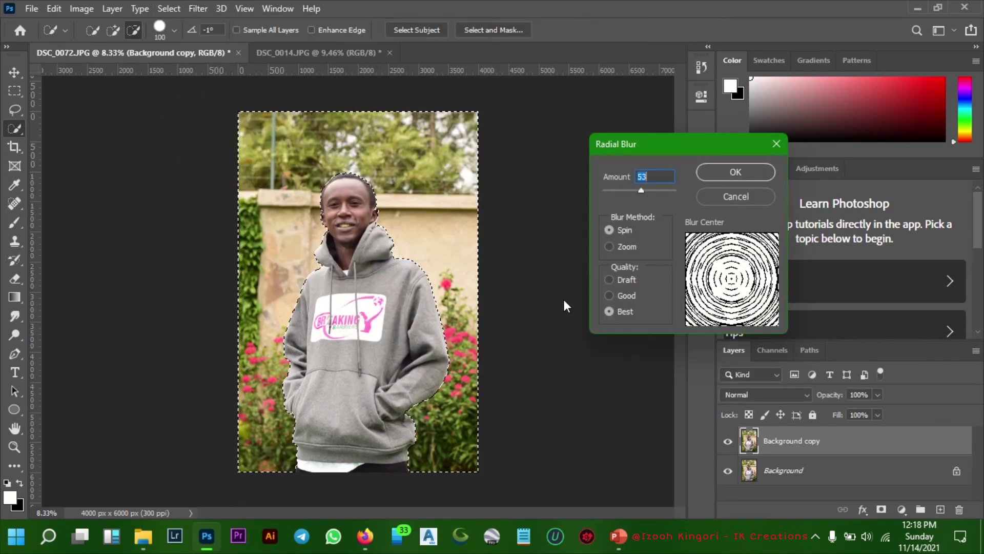
left_click(610, 247)
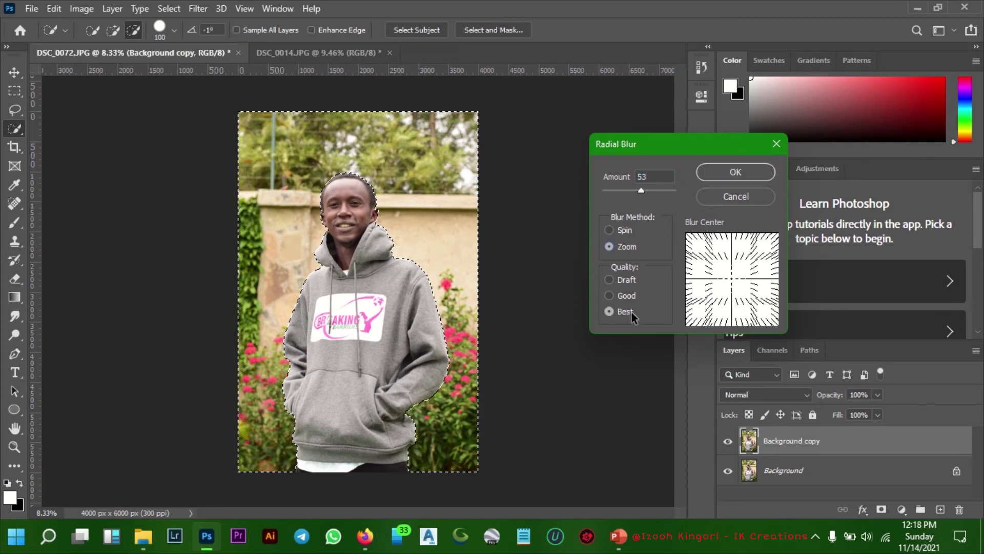
left_click(725, 172)
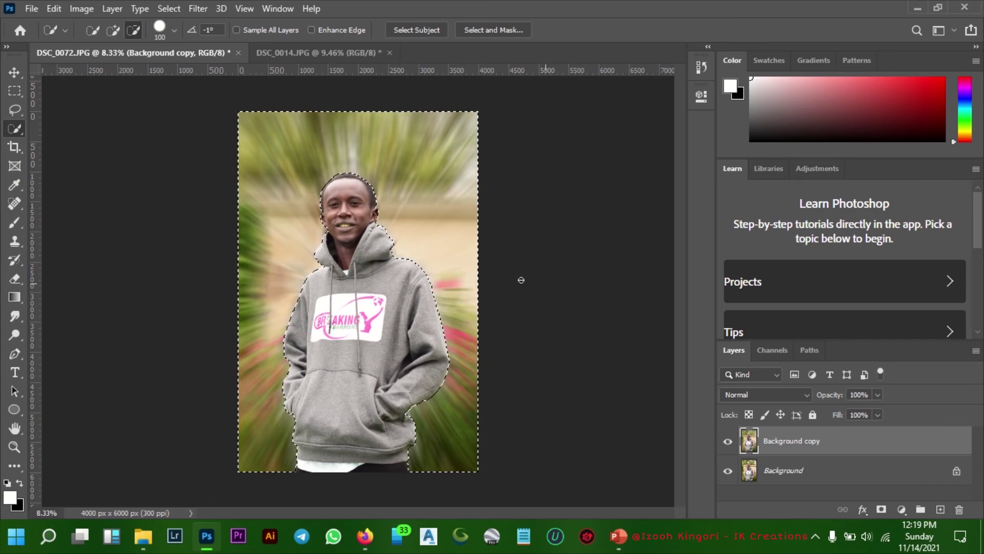
left_click(340, 52)
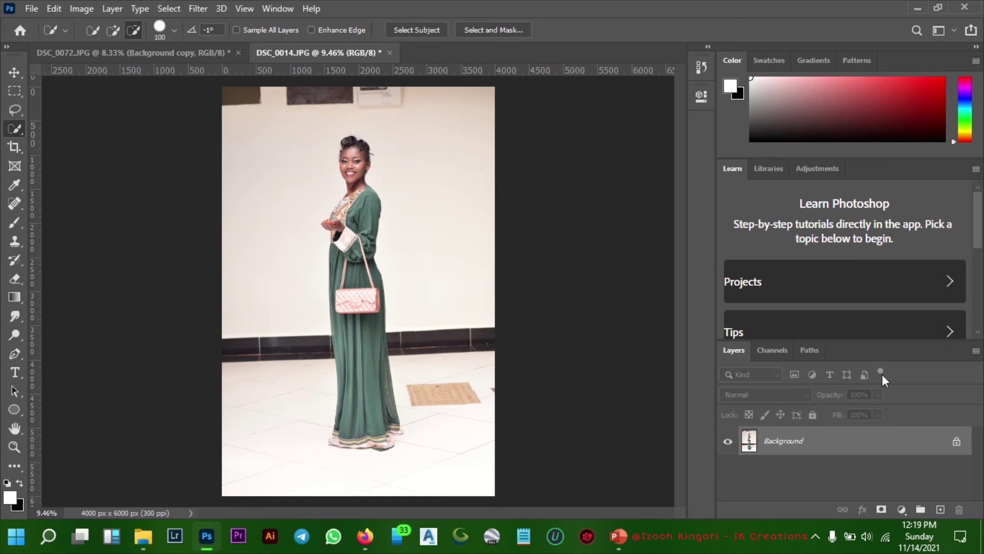
Duplicate DSC_0014.JPG's Background layer and use Select Subject to select the woman.
right_click(841, 445)
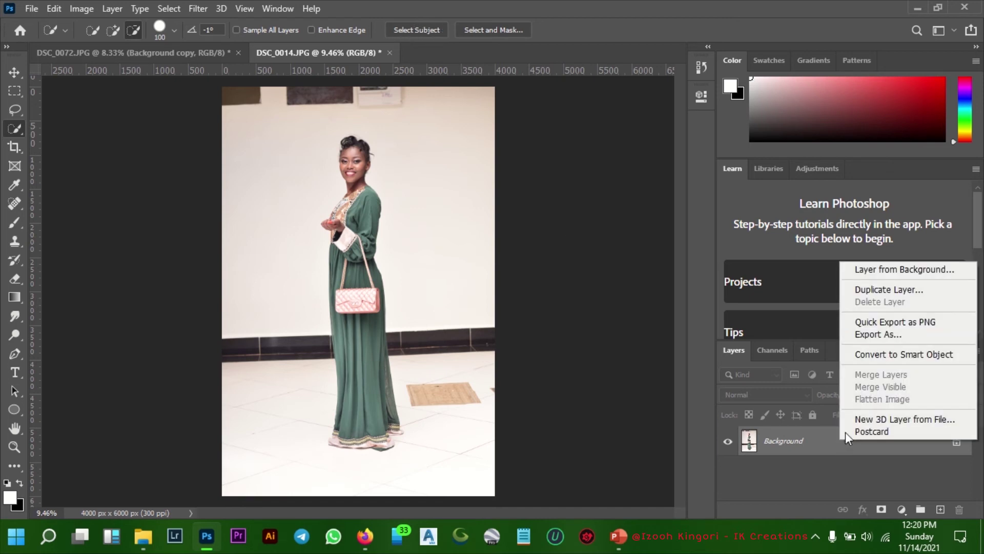
left_click(900, 291)
left_click(601, 142)
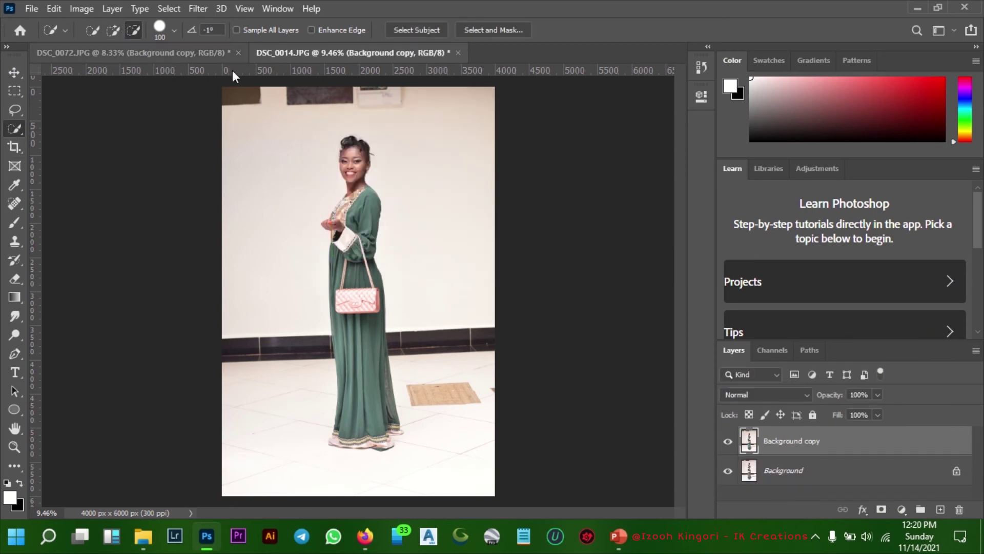
left_click(426, 31)
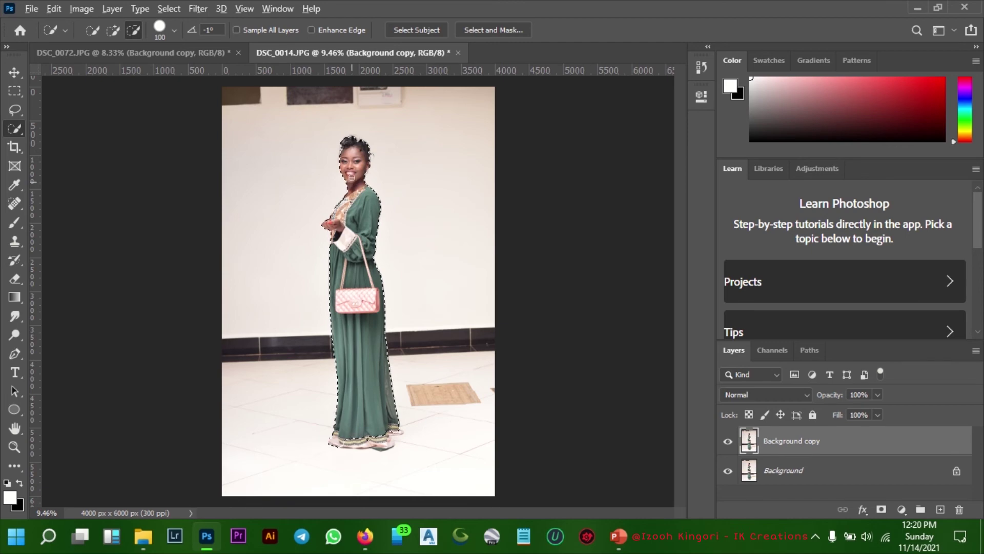
Add the woman's dress hem and shoes to the selection, then invert it onto the white room.
scroll(349, 180, "up", 2)
scroll(402, 319, "down", 5)
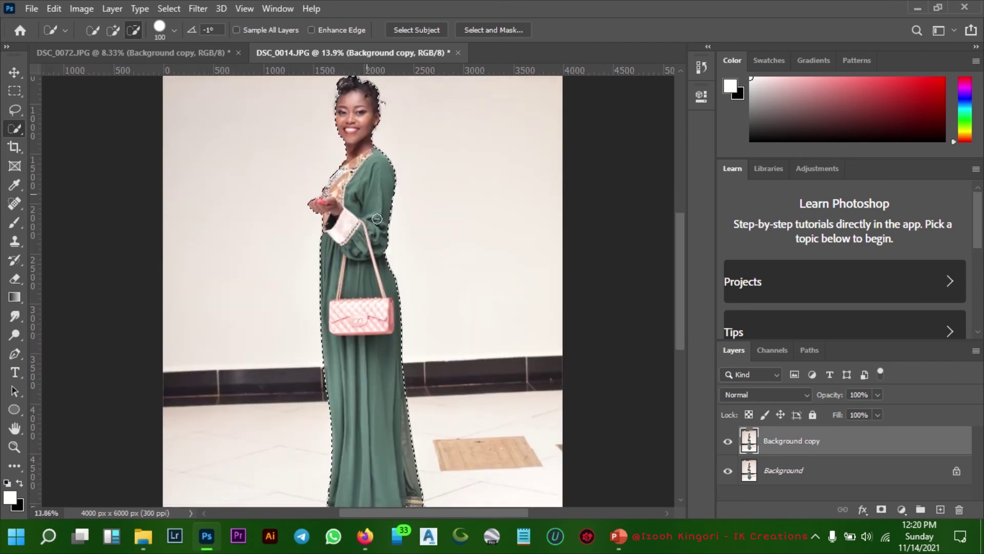
scroll(402, 318, "down", 2)
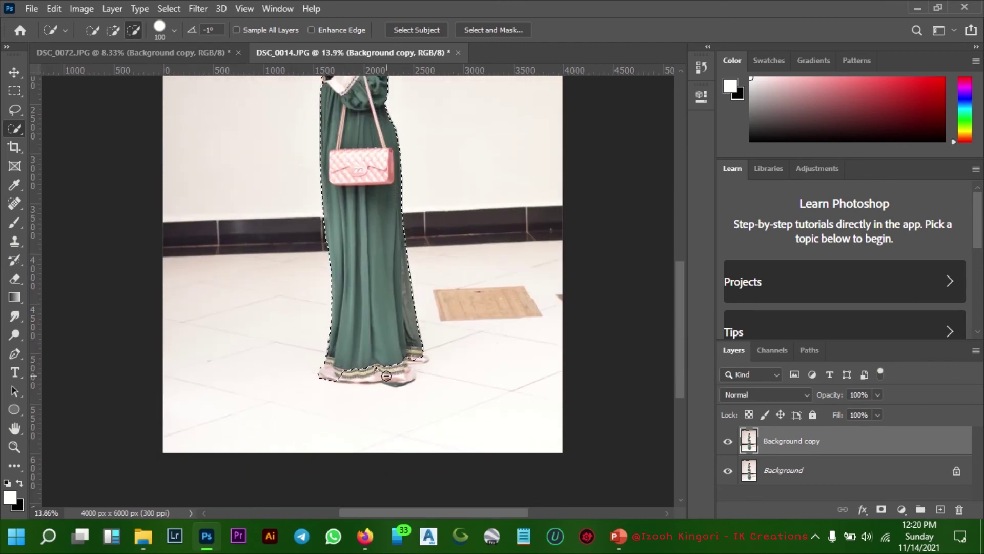
left_click(114, 29)
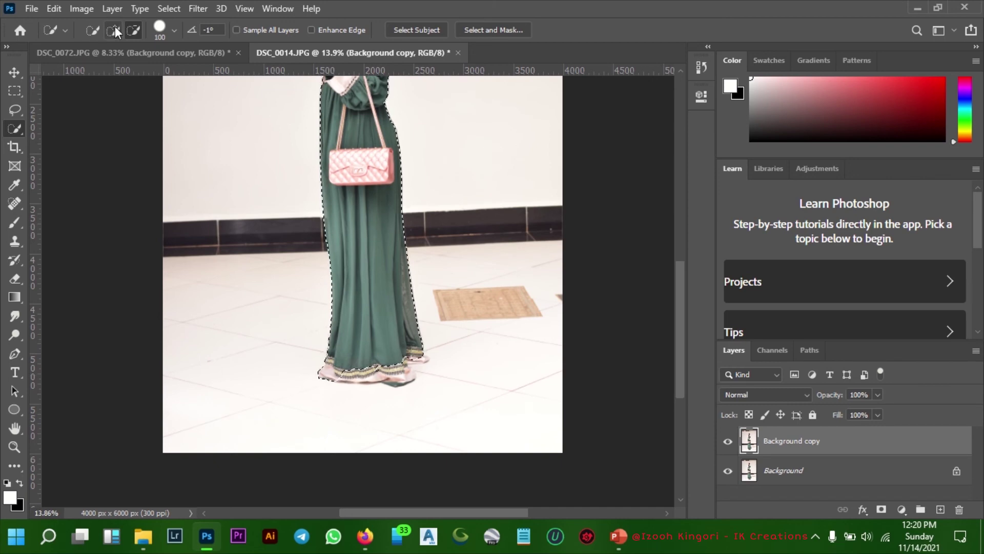
mouse_move(398, 369)
left_mouse_down()
mouse_move(341, 372)
mouse_move(405, 377)
left_mouse_up()
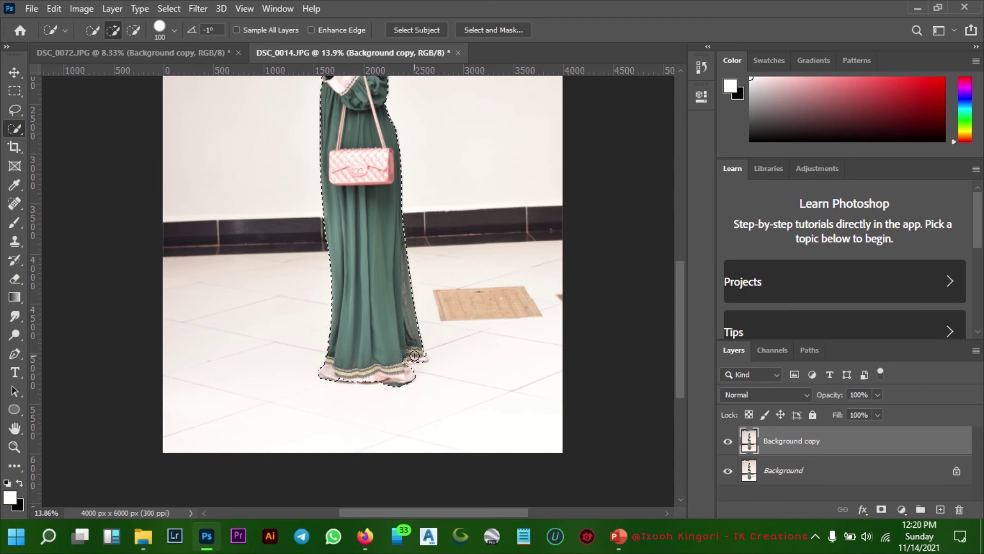
scroll(375, 340, "down", 3)
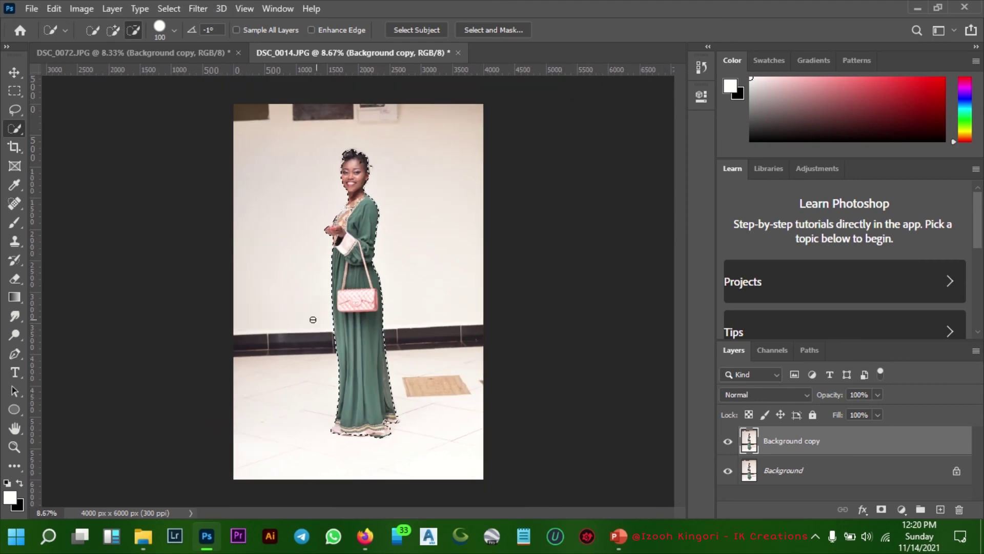
right_click(342, 331)
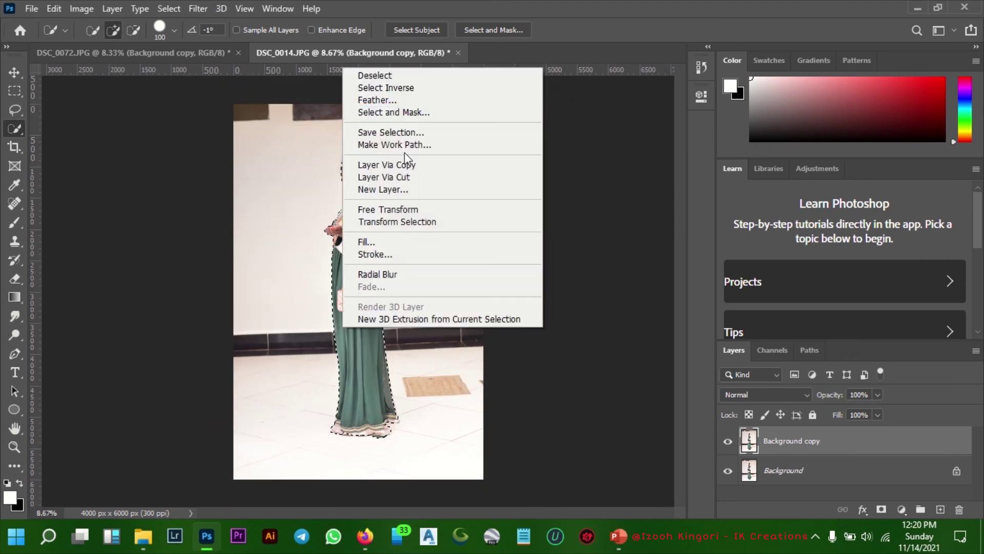
left_click(385, 88)
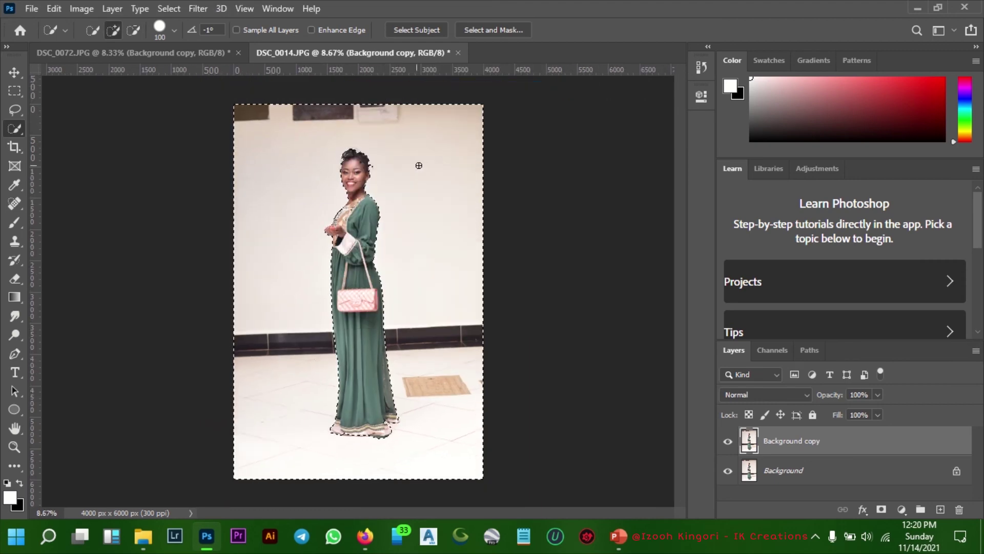
Fill the selected background with white using Edit > Fill with a custom colour.
left_click(54, 9)
left_click(114, 227)
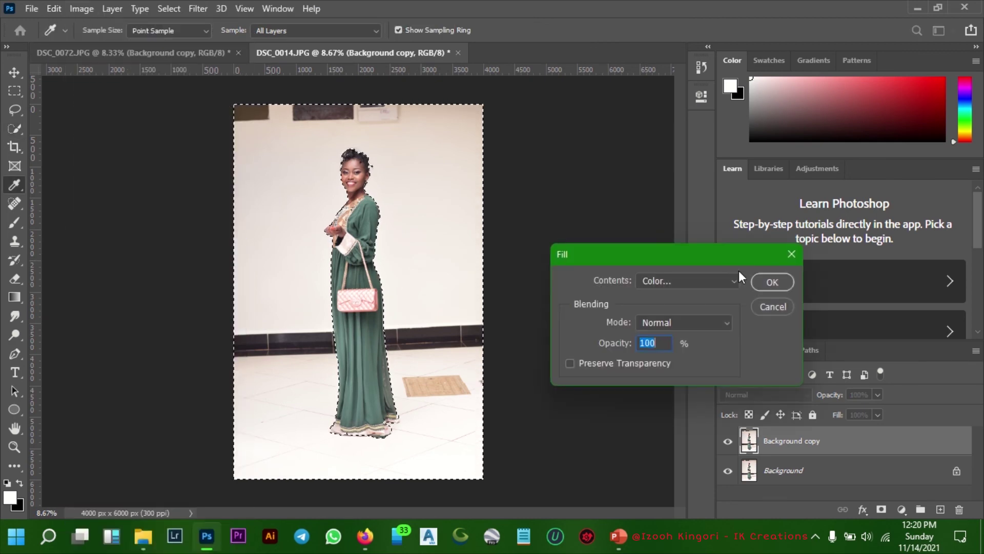
left_click(732, 282)
left_click(684, 318)
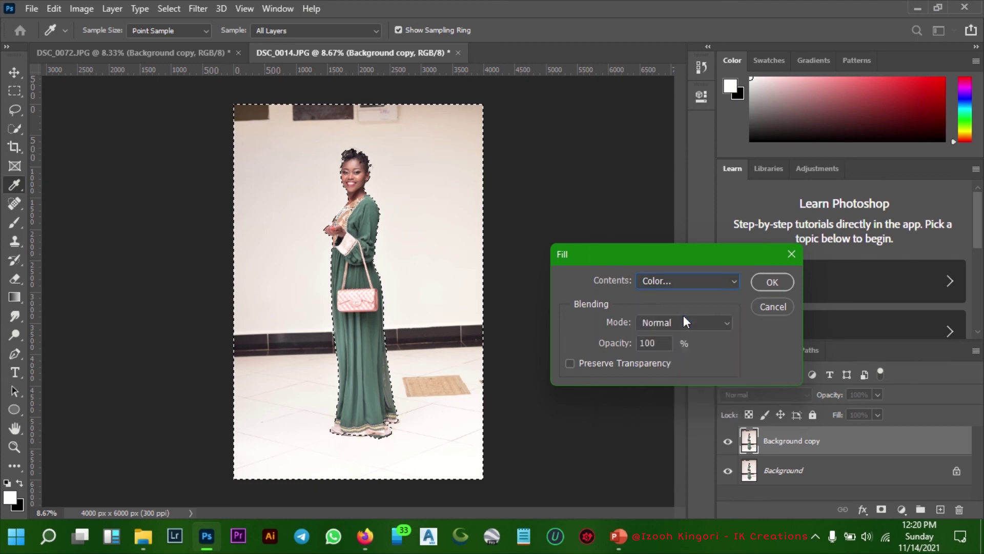
left_click(931, 217)
left_click(761, 281)
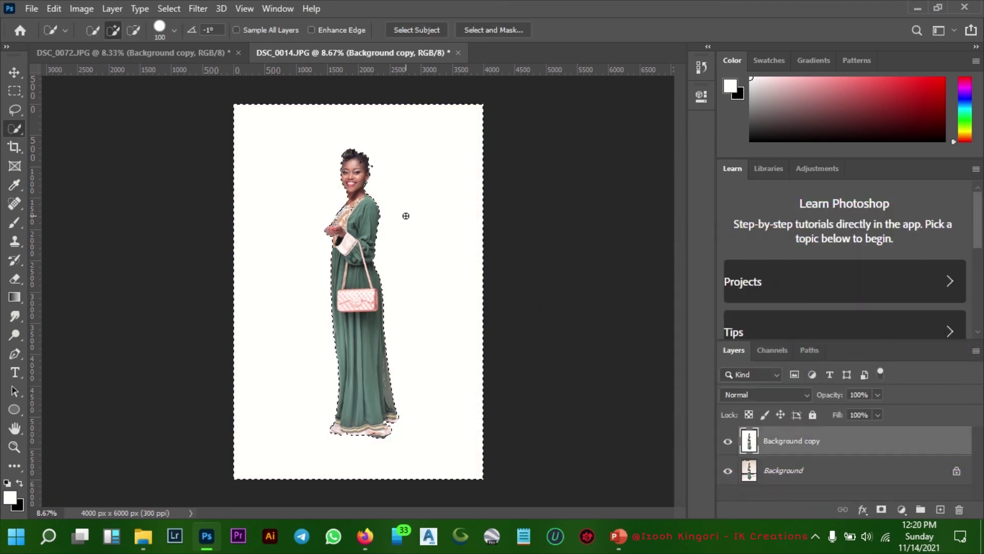
Deselect, then compare the man's blurred photo with the woman's white-background photo.
right_click(363, 229)
left_click(405, 239)
left_click(153, 52)
left_click(313, 55)
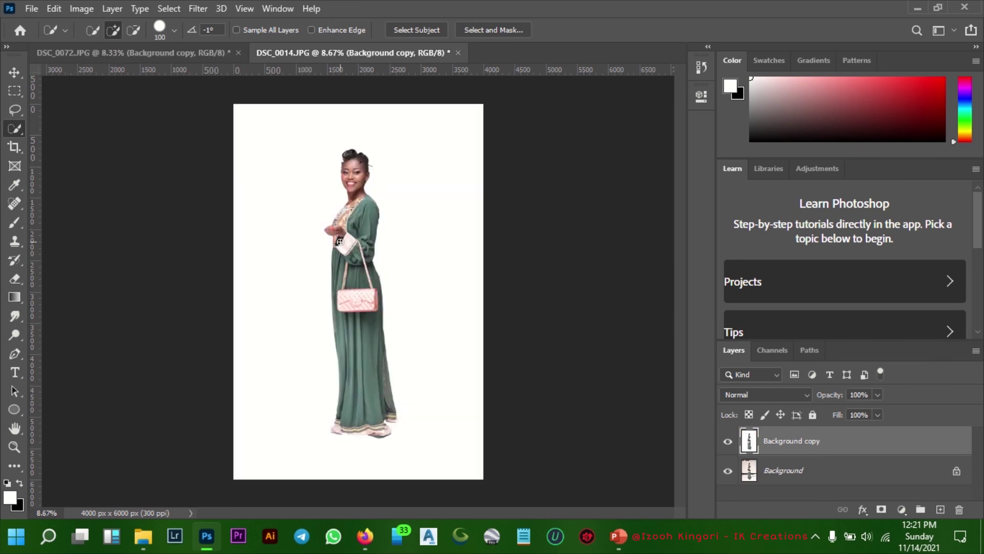